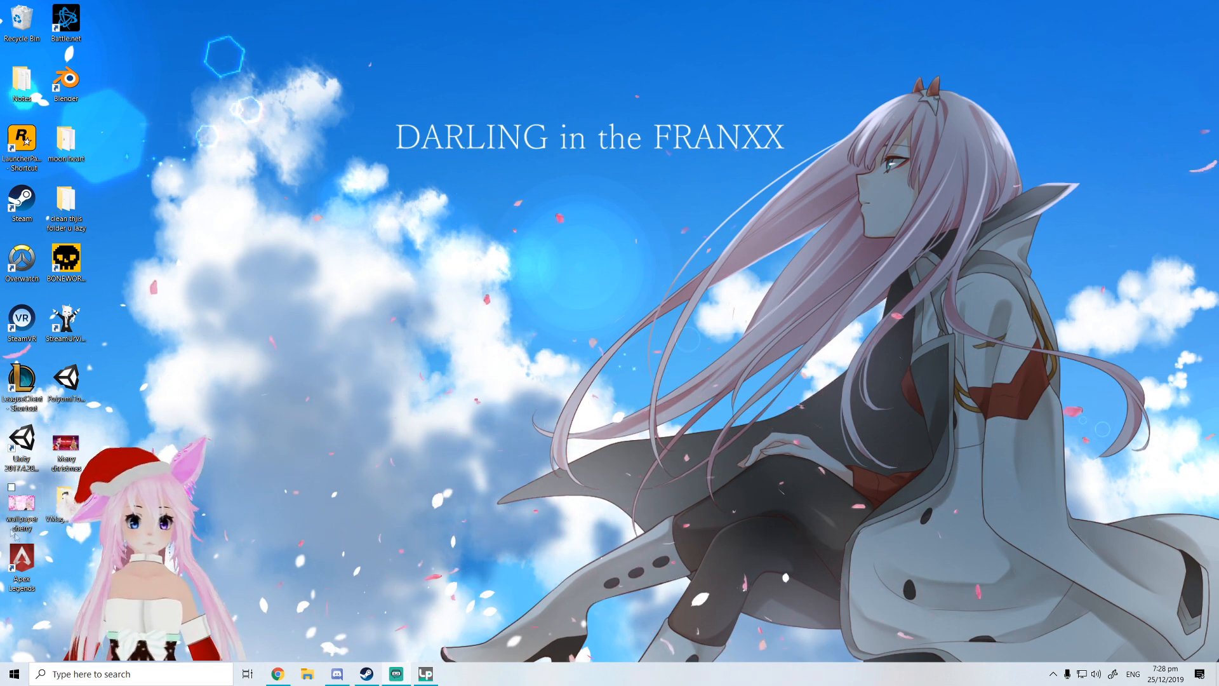
Open the VMagicMirror_v0.9.5 folder and launch the VMagicMirror application
{"action": "double_click", "coordinate": [74, 520]}
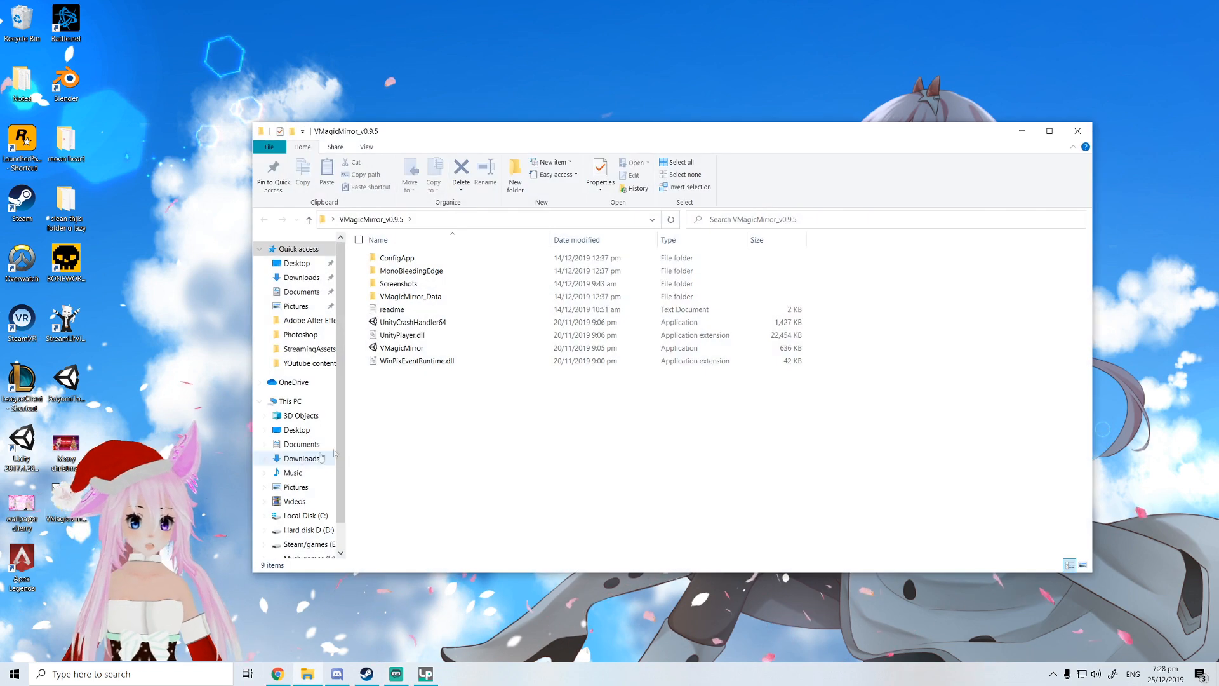
{"action": "left_click", "coordinate": [404, 353]}
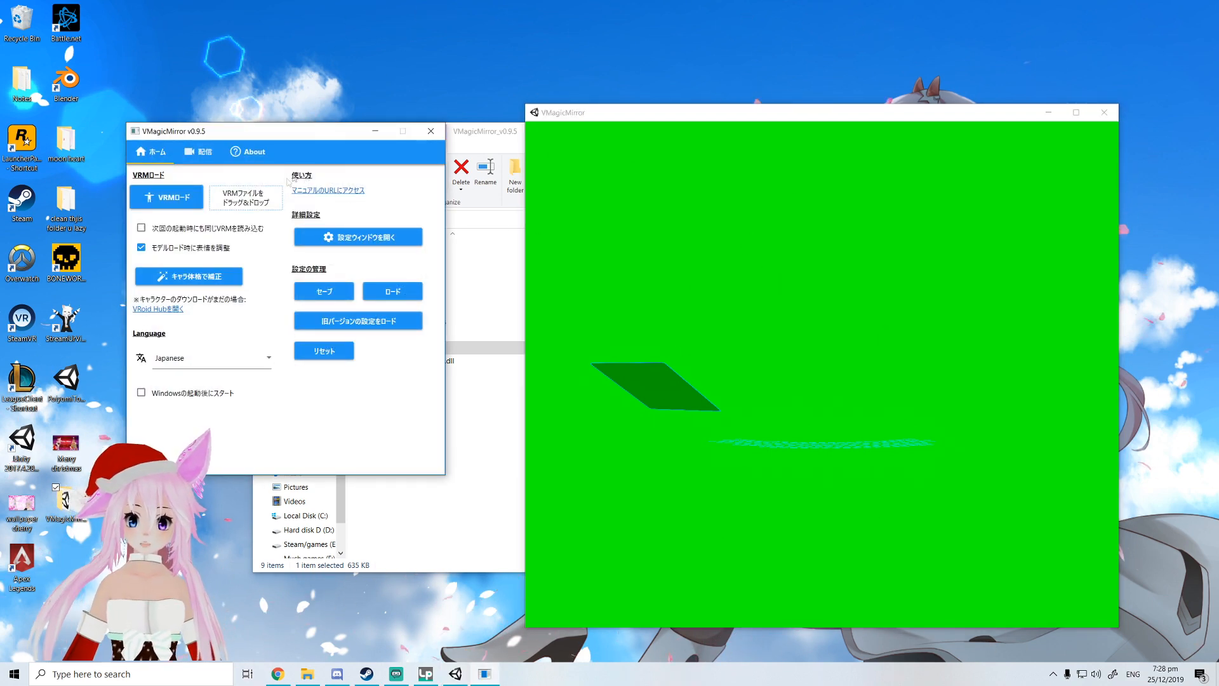
Move the file explorer aside, close it, and reposition the control panel window beside the avatar window
{"action": "left_click", "coordinate": [511, 157]}
{"action": "left_click_drag", "start_coordinate": [487, 135], "coordinate": [314, 159]}
{"action": "left_click_drag", "start_coordinate": [479, 162], "coordinate": [296, 192]}
{"action": "left_click_drag", "start_coordinate": [430, 190], "coordinate": [216, 204]}
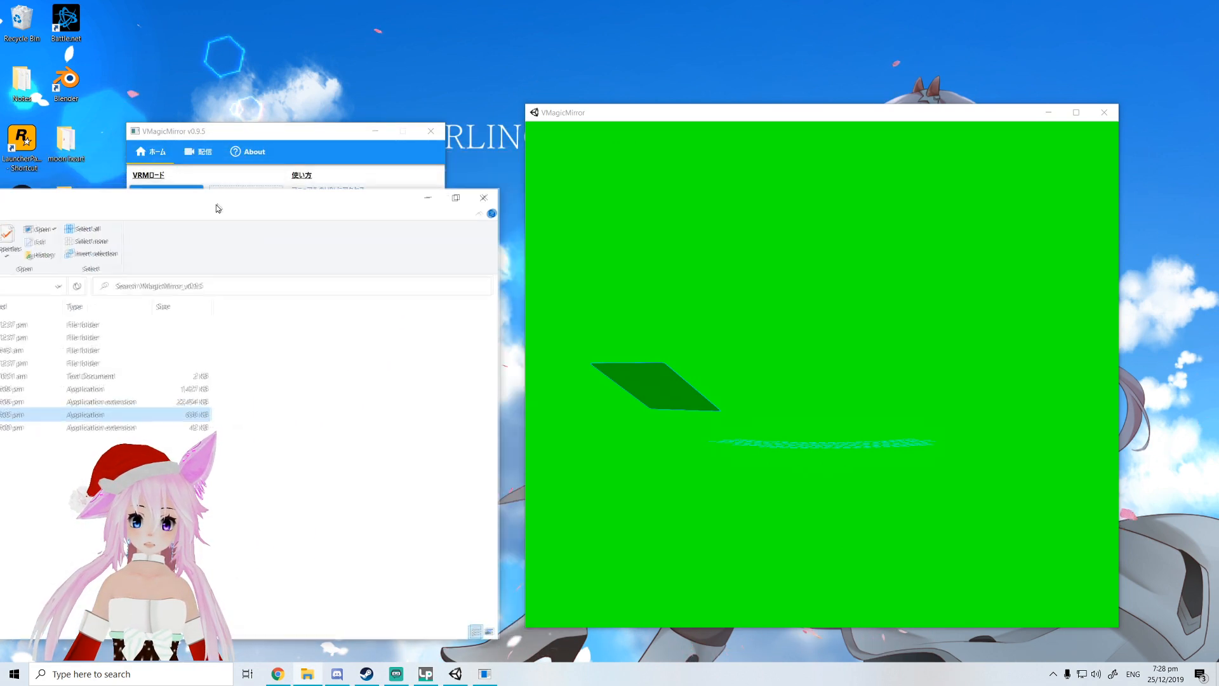
{"action": "left_click", "coordinate": [493, 198]}
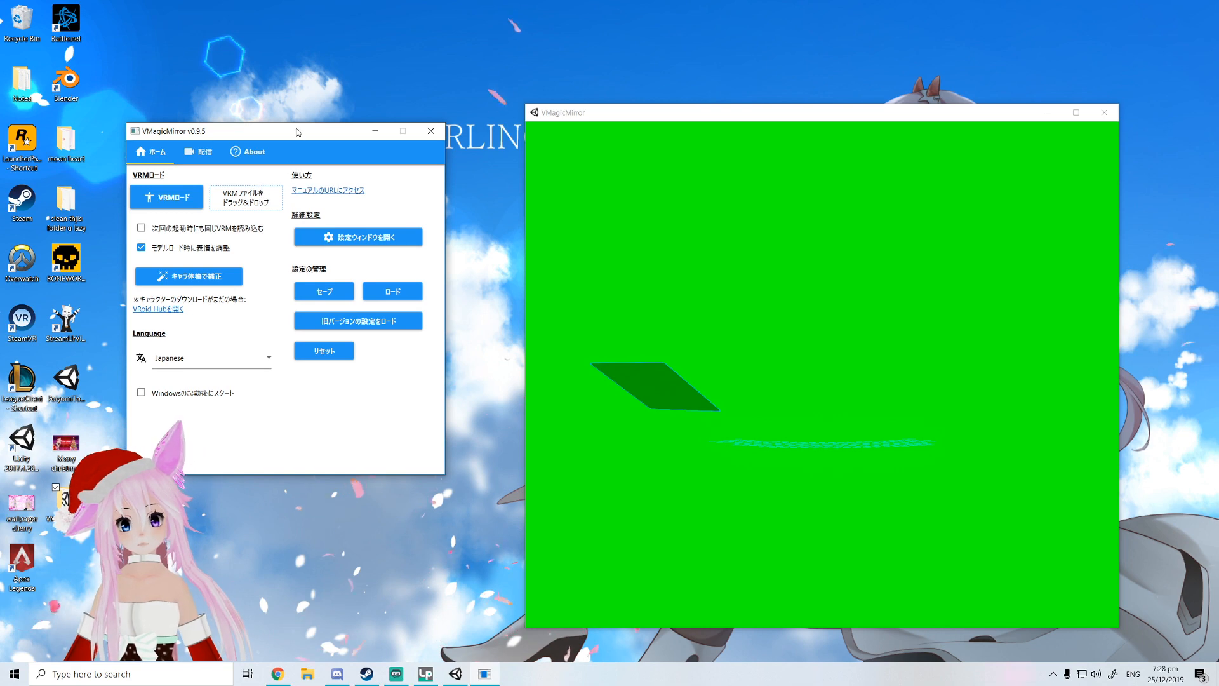
{"action": "left_click_drag", "start_coordinate": [298, 132], "coordinate": [338, 141]}
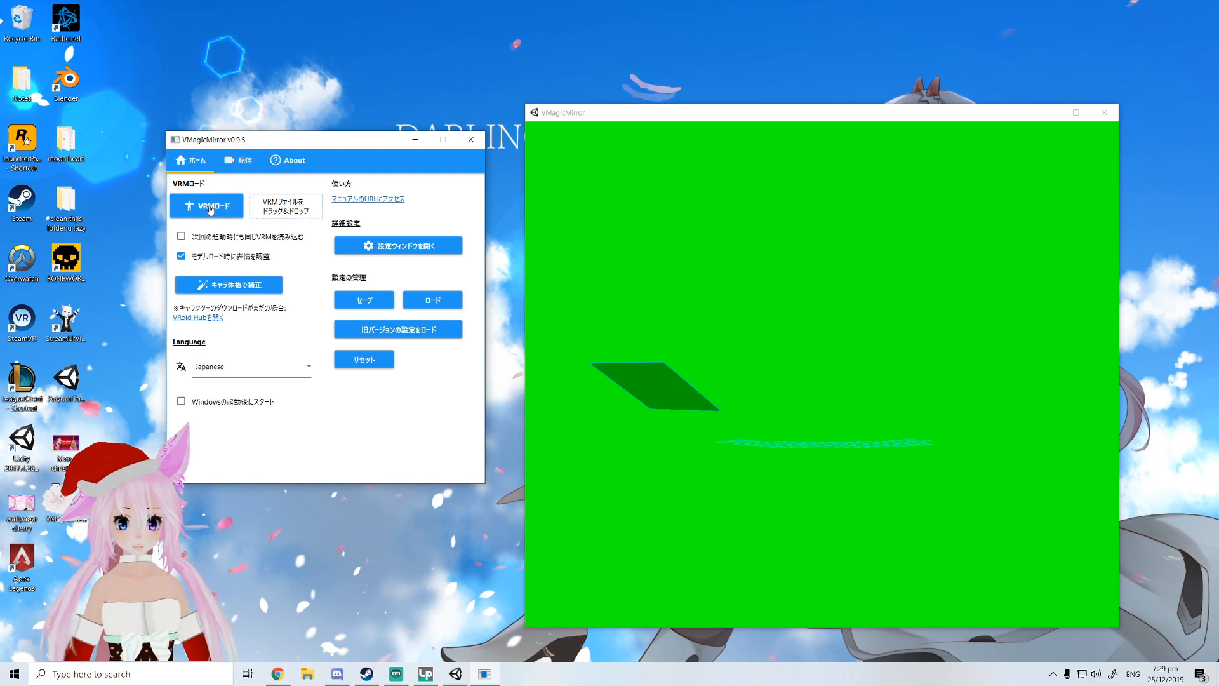
Switch the control panel's language to English
{"action": "left_click", "coordinate": [240, 372]}
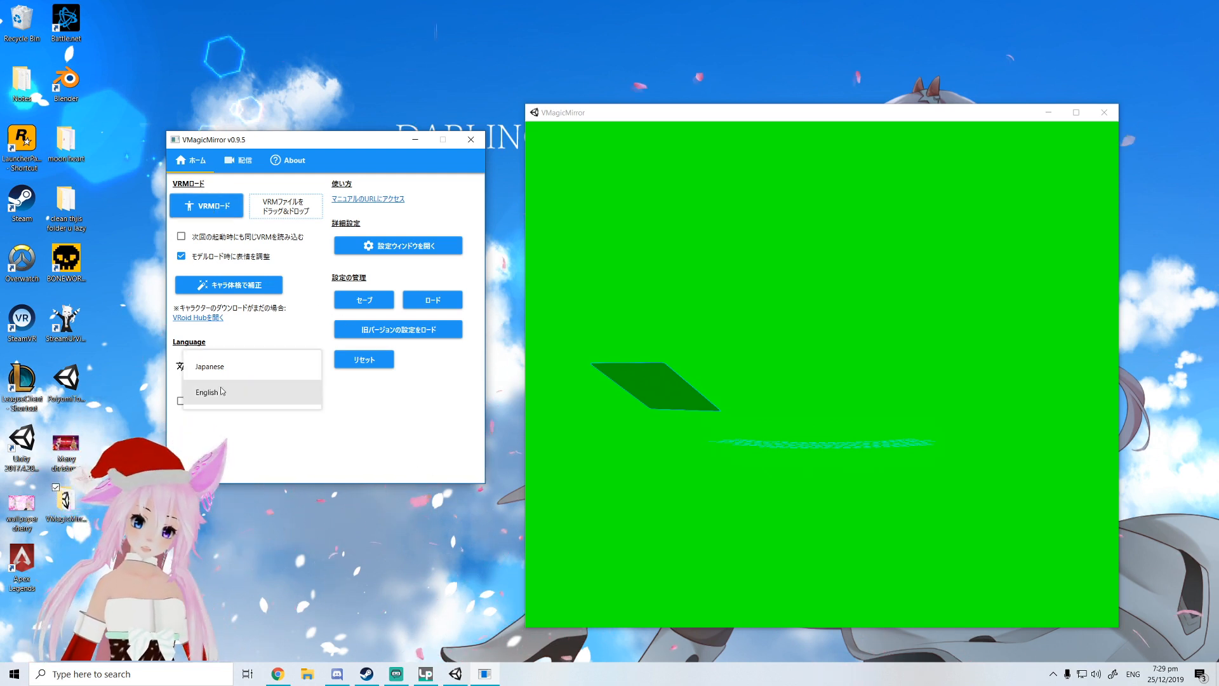
{"action": "left_click", "coordinate": [223, 391]}
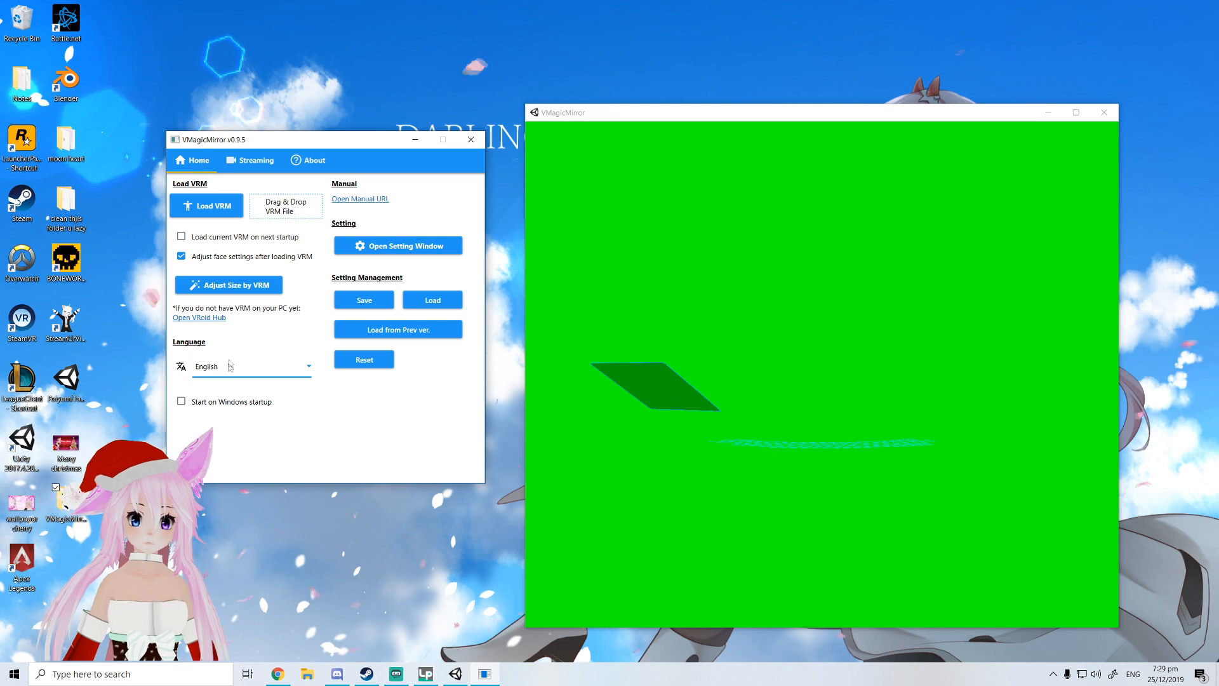
Load the xmas moonika.vrm model and confirm loading the character after its license
{"action": "left_click", "coordinate": [229, 211]}
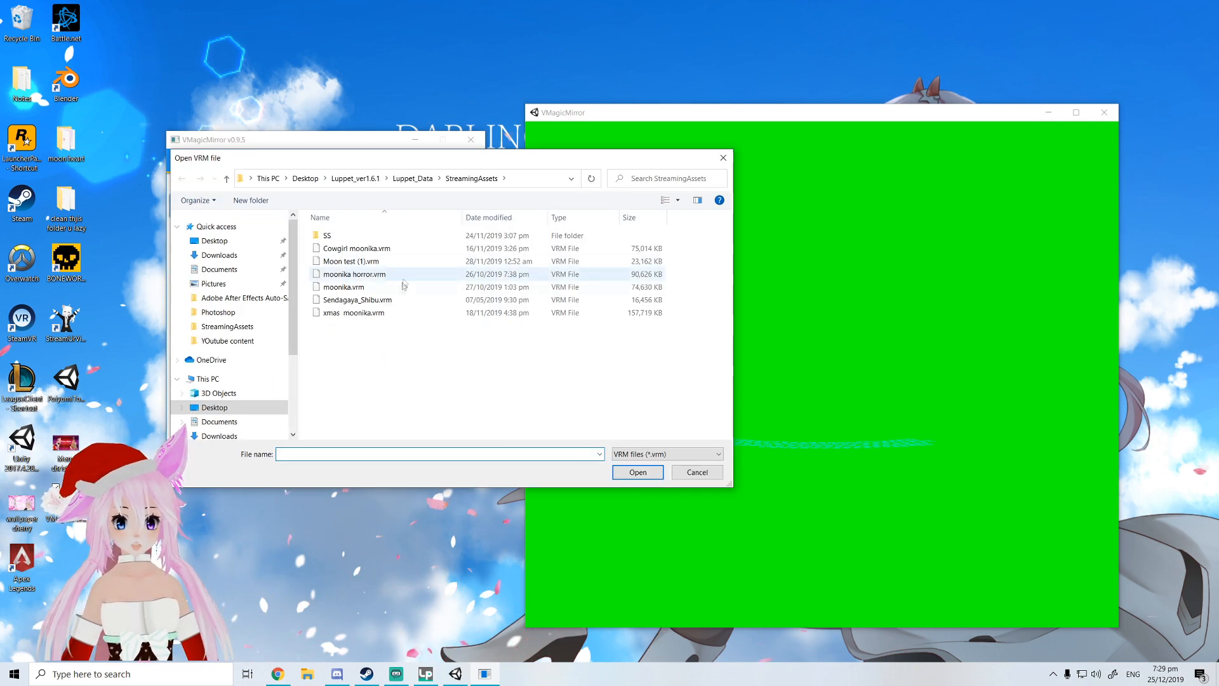
{"action": "left_click", "coordinate": [354, 313]}
{"action": "left_click", "coordinate": [637, 472]}
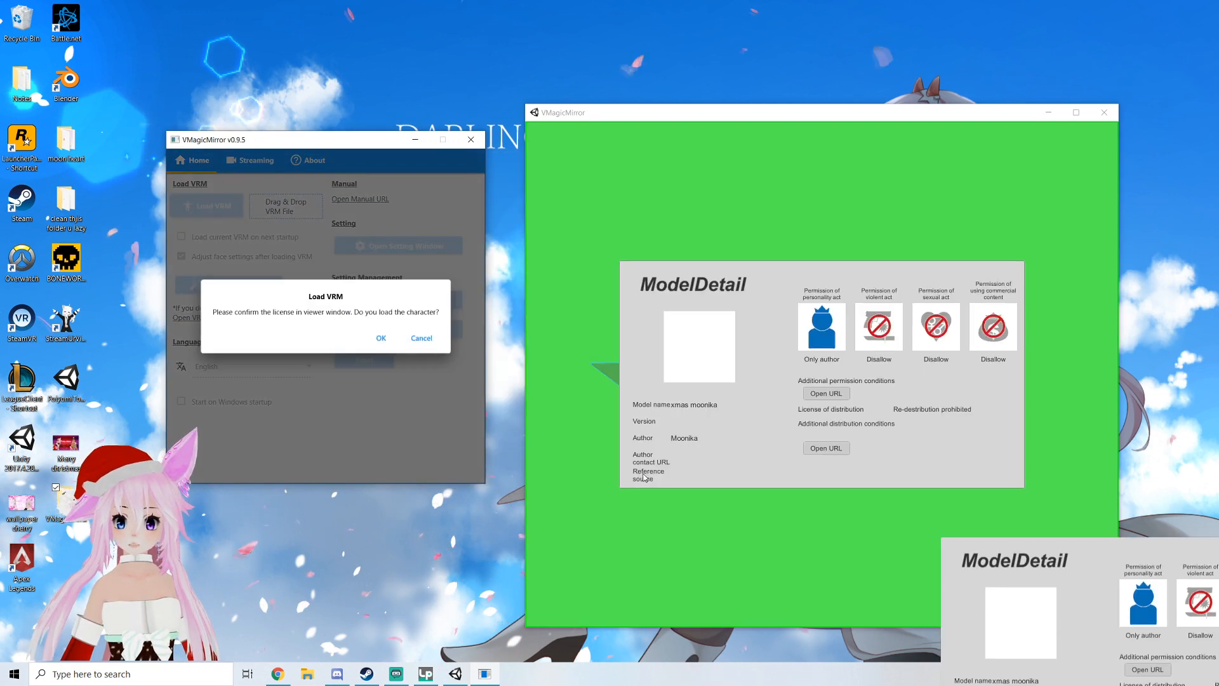
{"action": "left_click", "coordinate": [380, 338]}
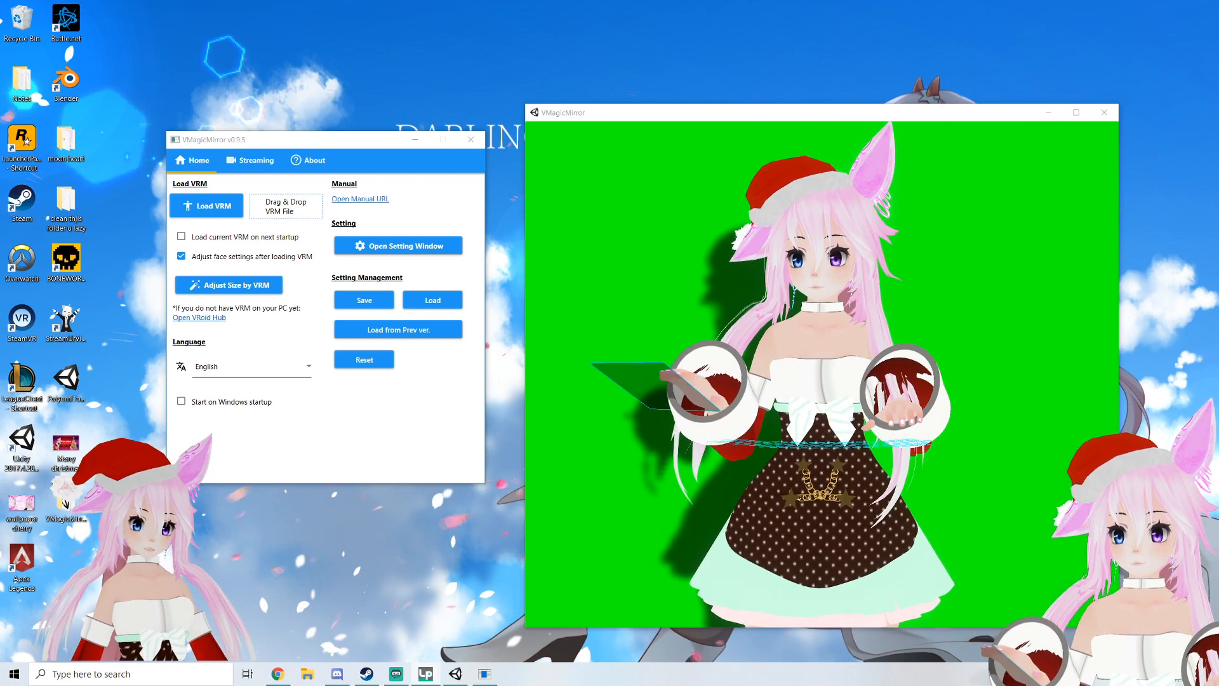
Open the Streaming settings and set the LipSync microphone to Headset Microphone (Arctis Pro Wireless Chat)
{"action": "key", "text": "alt+F4"}
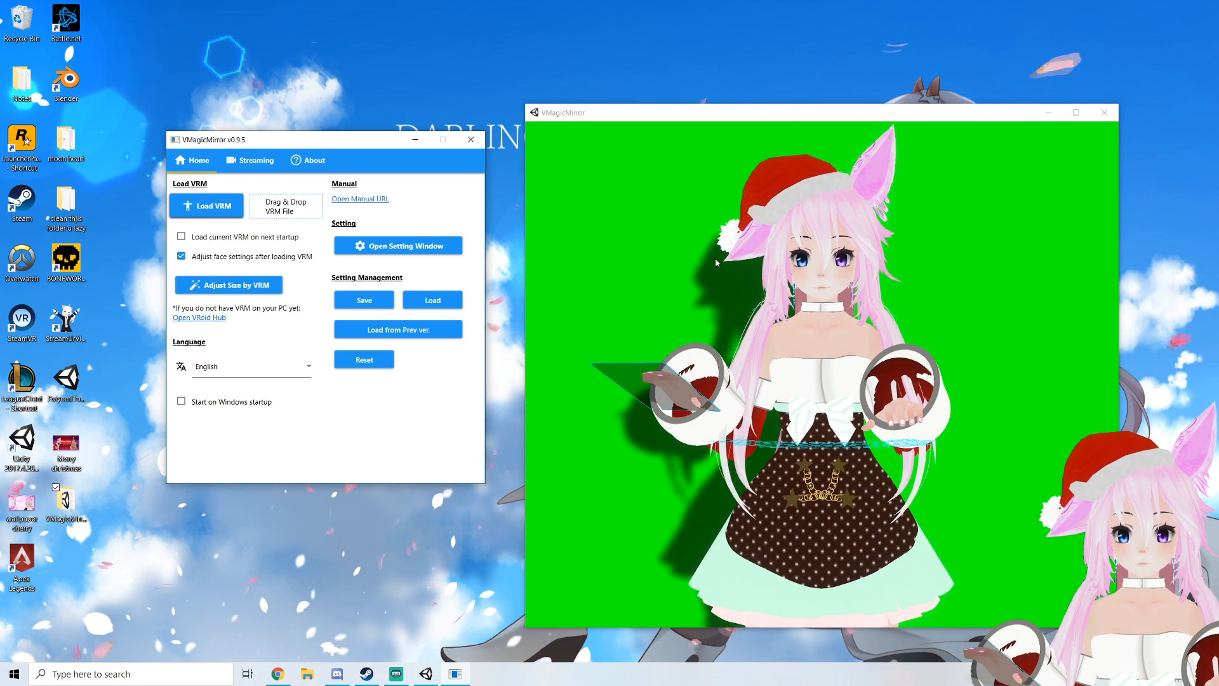
{"action": "left_click", "coordinate": [251, 160]}
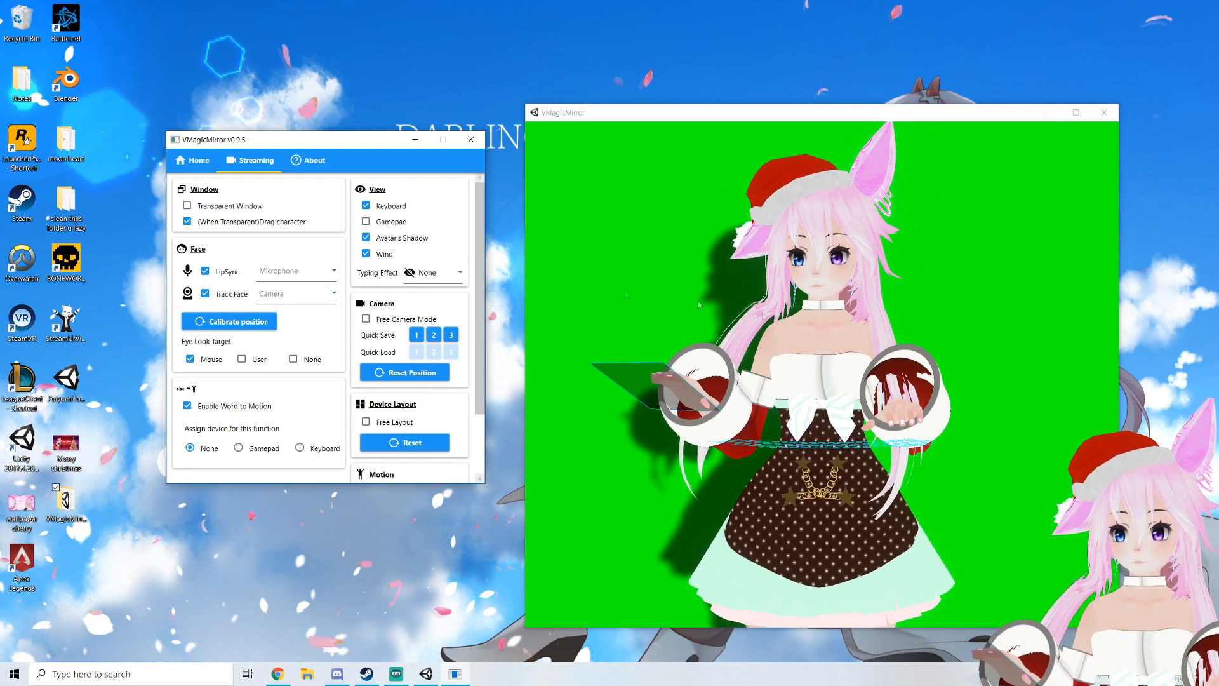
{"action": "left_click", "coordinate": [292, 273]}
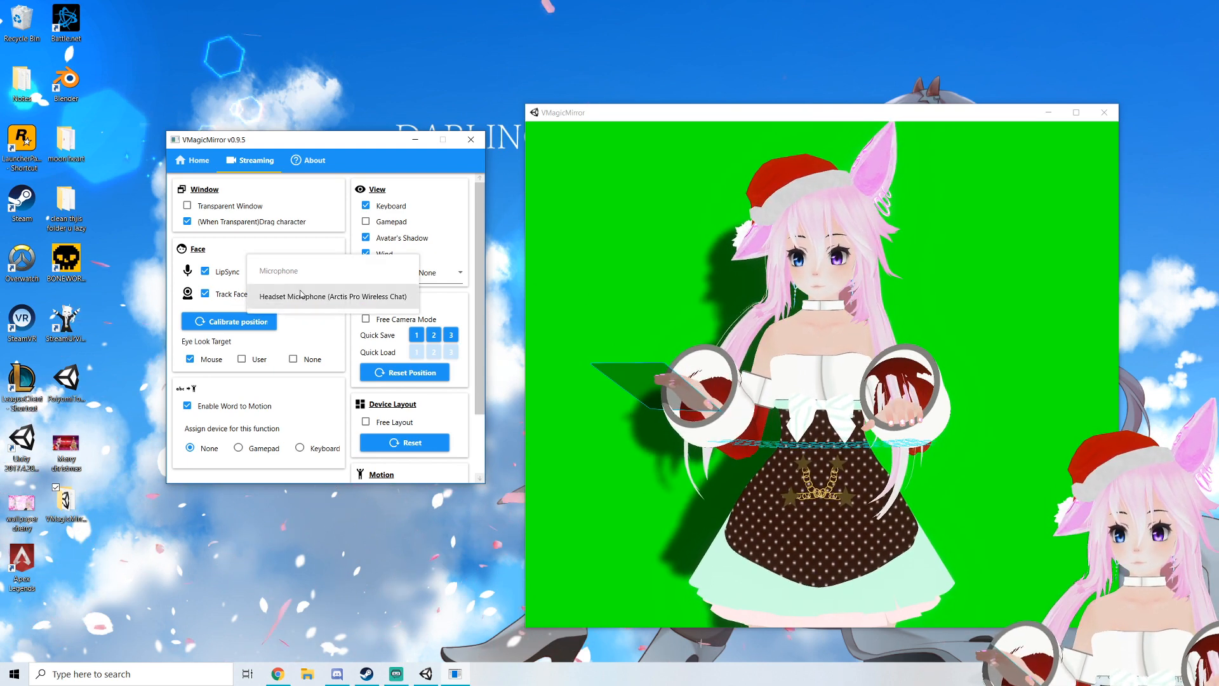
{"action": "left_click", "coordinate": [298, 294]}
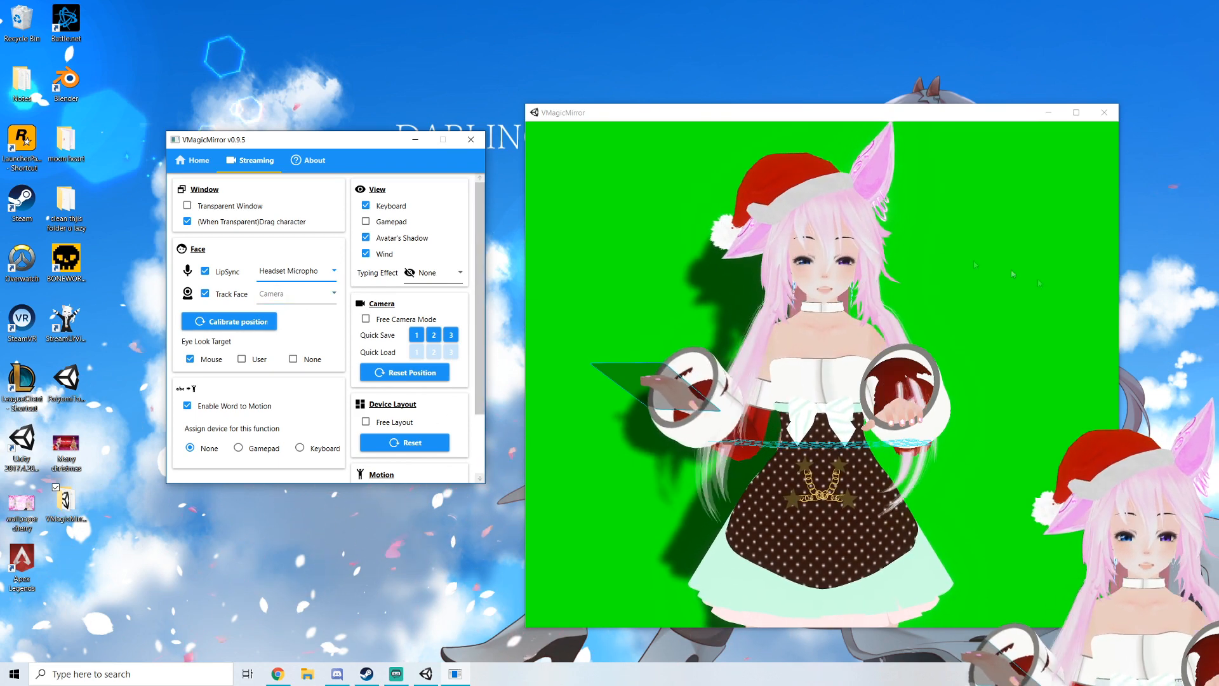
Set Eye Look Target to None and choose Razer Kiyo as the Track Face camera
{"action": "left_click", "coordinate": [292, 359]}
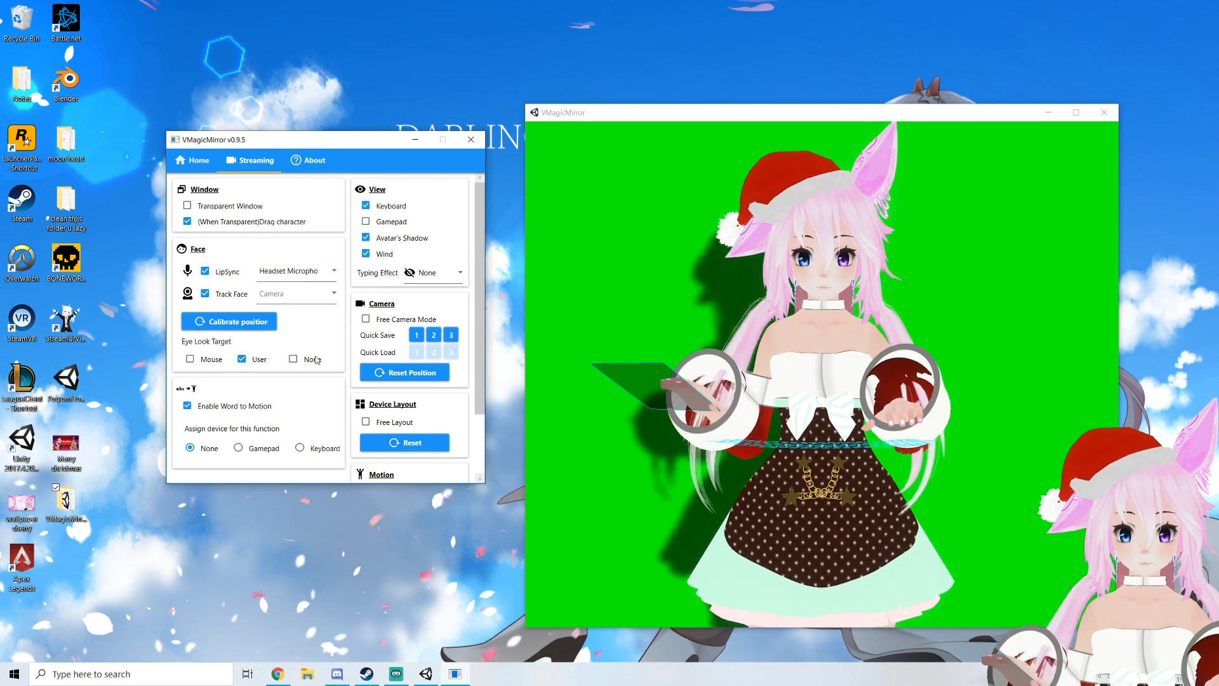
{"action": "left_click", "coordinate": [294, 292]}
{"action": "left_click", "coordinate": [297, 347]}
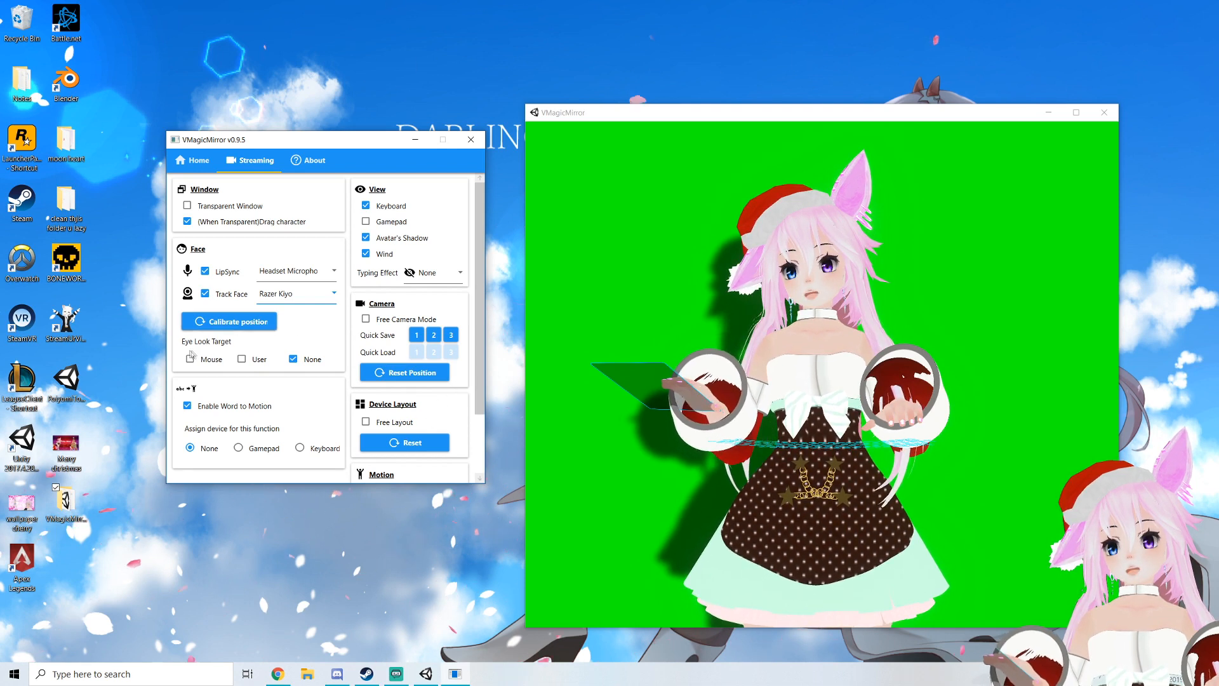
Set the Eye Look Target to Mouse
{"action": "left_click", "coordinate": [282, 294]}
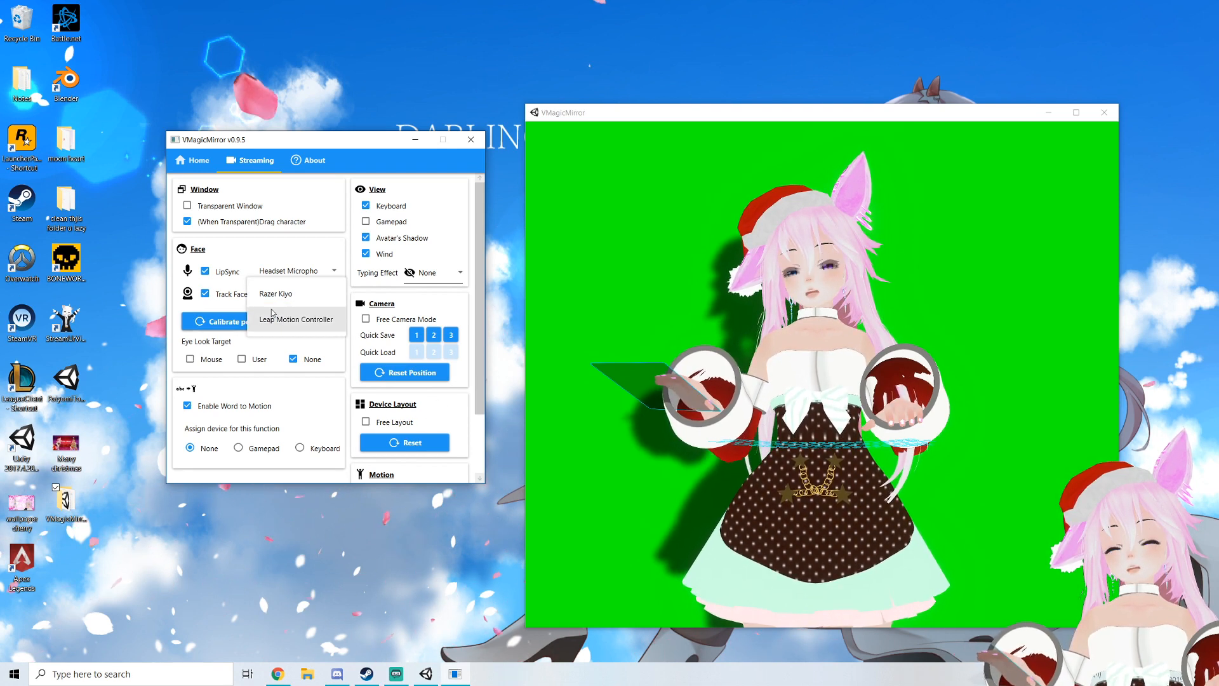
{"action": "left_click", "coordinate": [192, 361]}
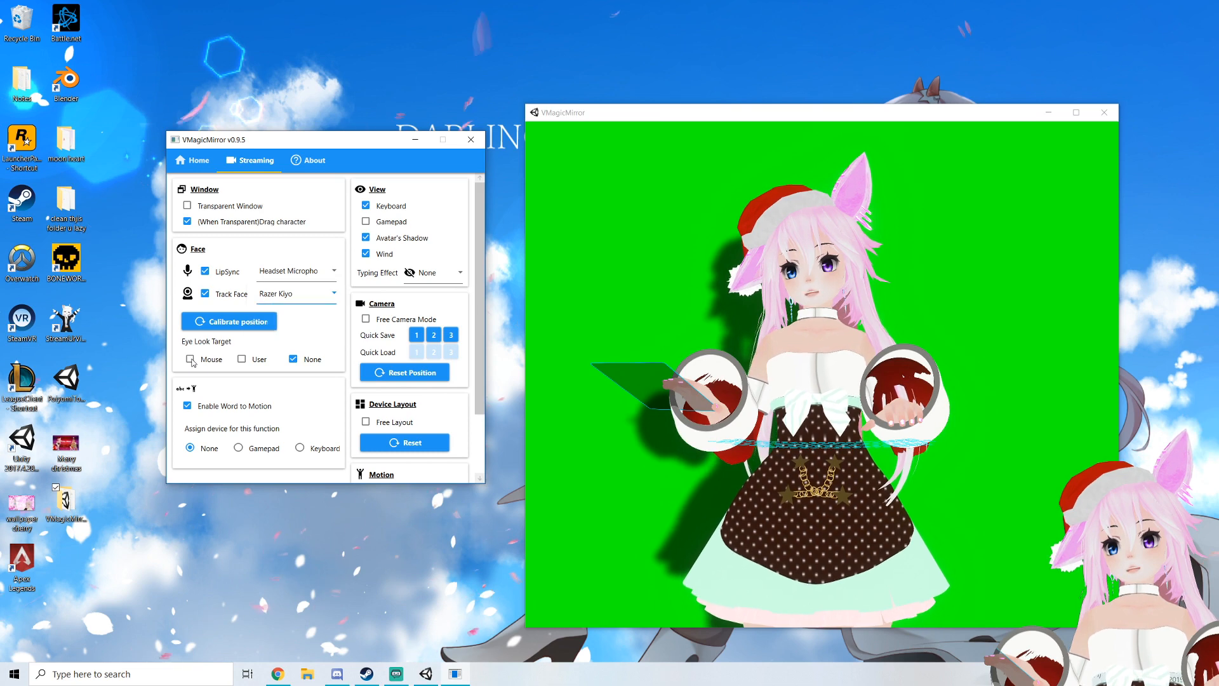
{"action": "left_click", "coordinate": [189, 360]}
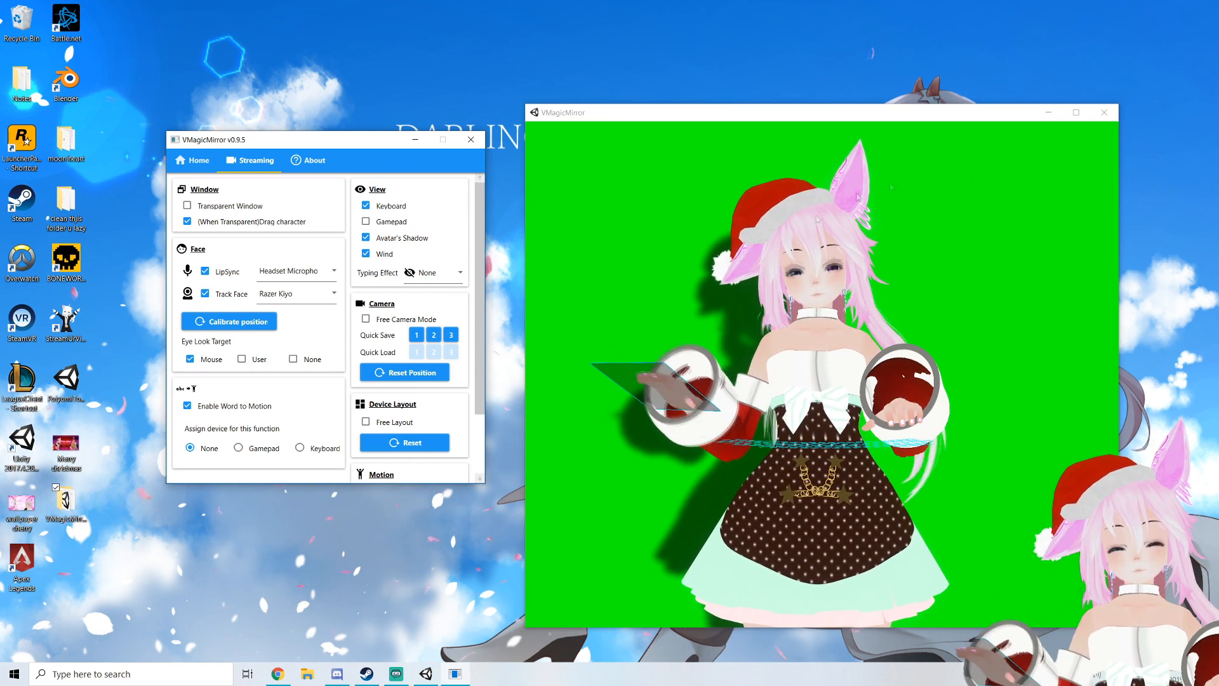
Move the control panel window left and scroll through the Streaming settings
{"action": "scroll", "coordinate": [227, 301], "scroll_direction": "down", "scroll_amount": 2}
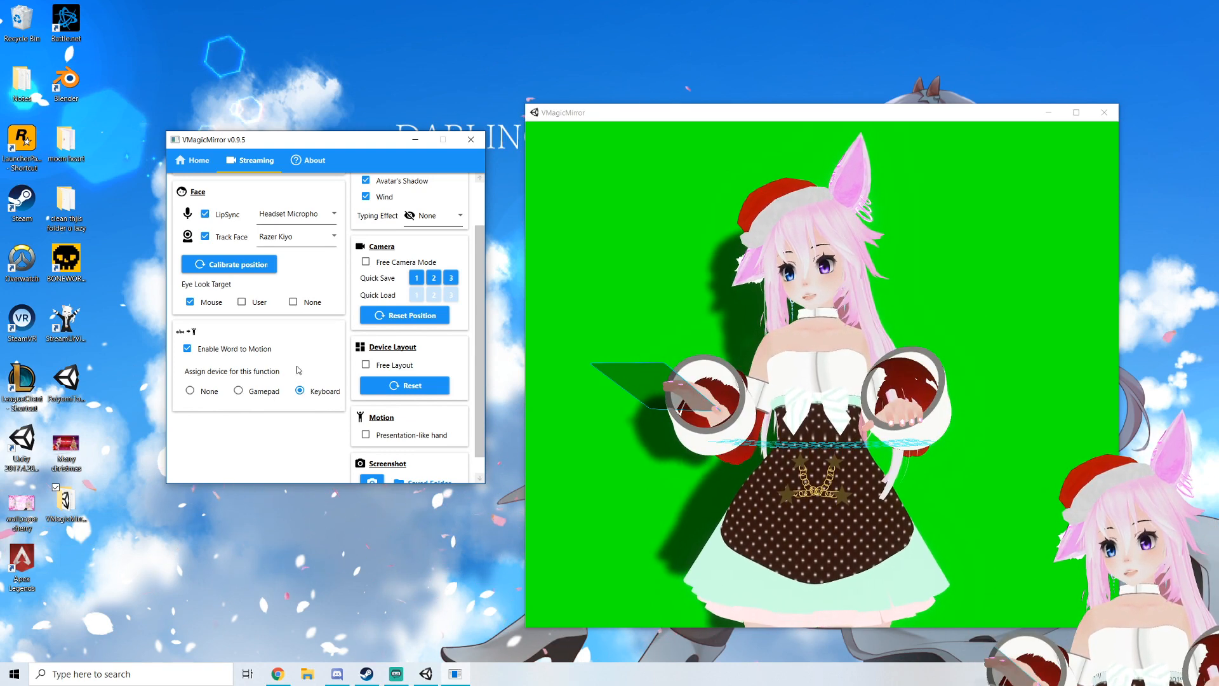
{"action": "left_click_drag", "start_coordinate": [372, 141], "coordinate": [313, 135]}
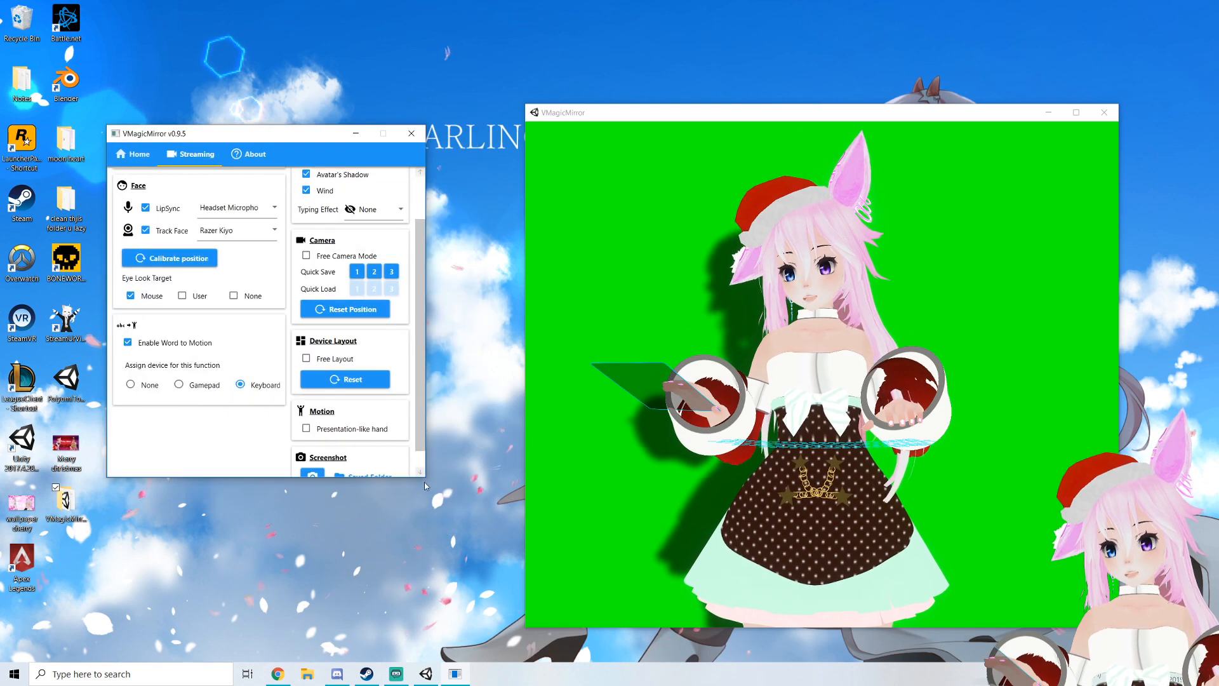
{"action": "scroll", "coordinate": [375, 280], "scroll_direction": "up", "scroll_amount": 2}
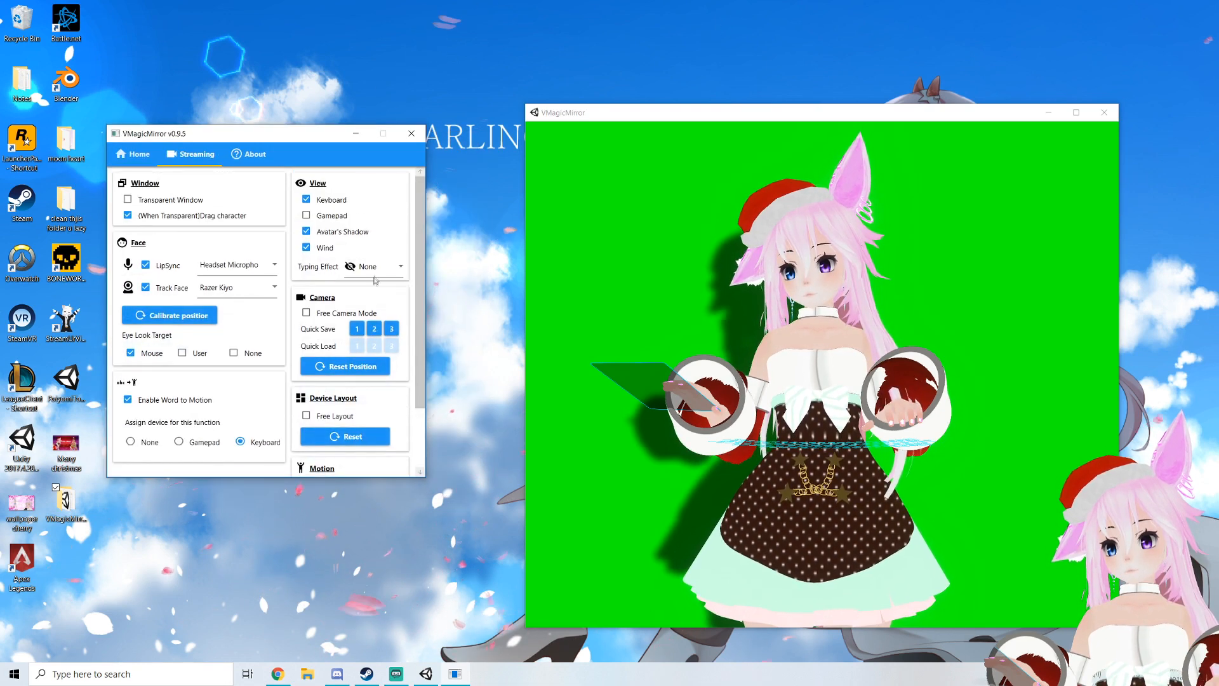
{"action": "left_click", "coordinate": [307, 200]}
{"action": "left_click", "coordinate": [307, 200]}
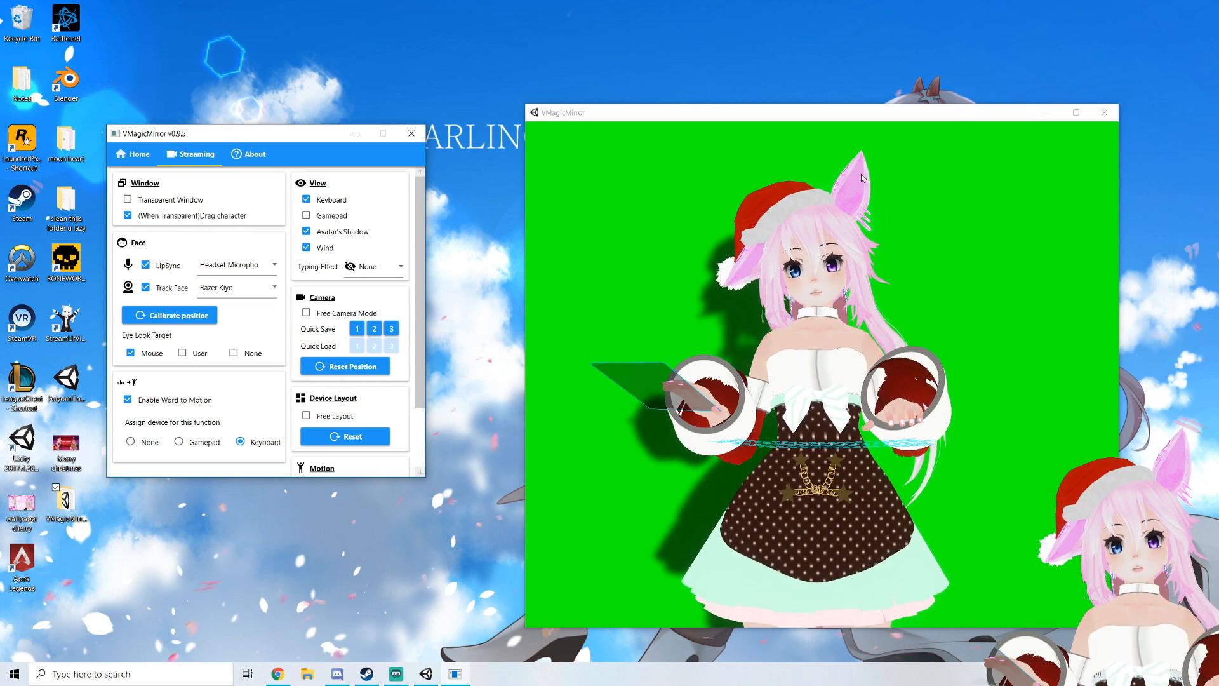
Try setting the Typing Effect to Light
{"action": "left_click", "coordinate": [330, 249]}
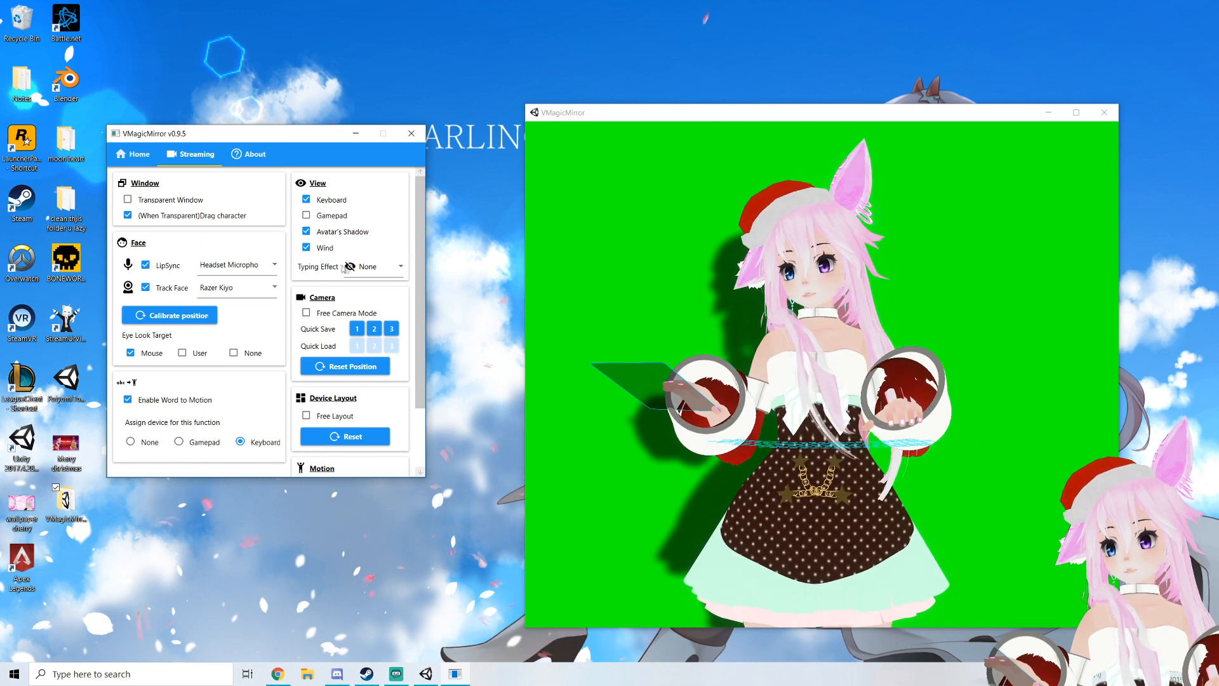
{"action": "left_click", "coordinate": [368, 269]}
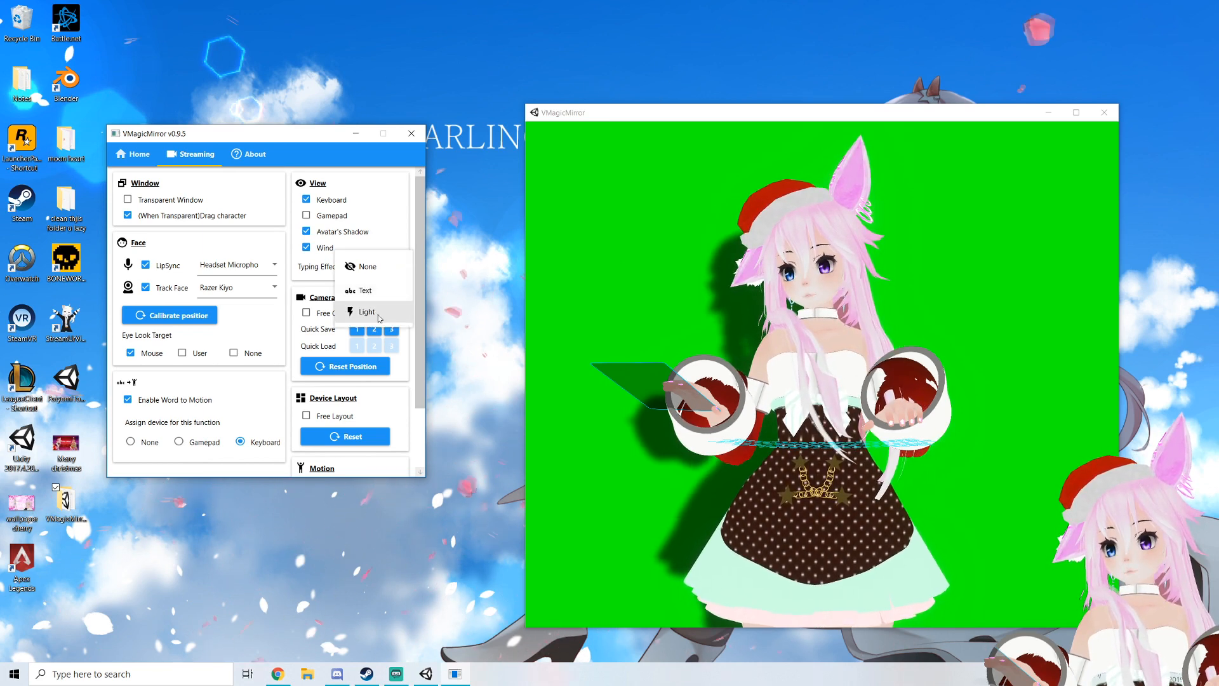
{"action": "left_click", "coordinate": [359, 313]}
{"action": "left_click", "coordinate": [375, 267]}
{"action": "left_click", "coordinate": [372, 267]}
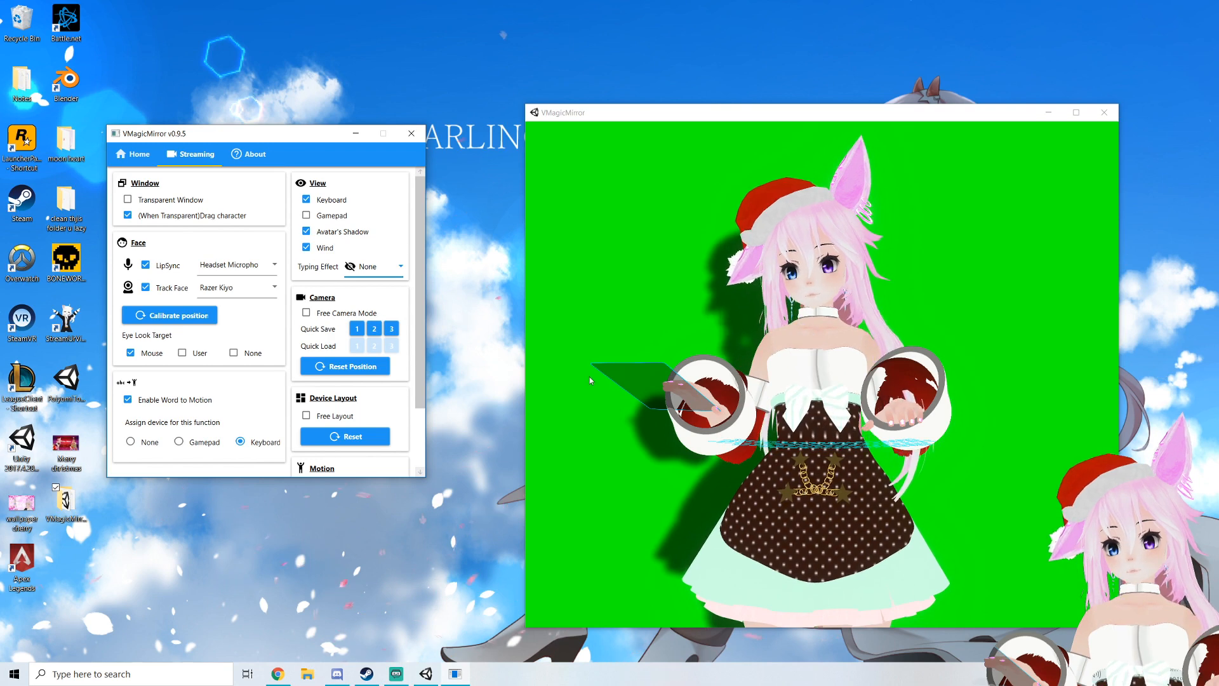
{"action": "left_click", "coordinate": [817, 392]}
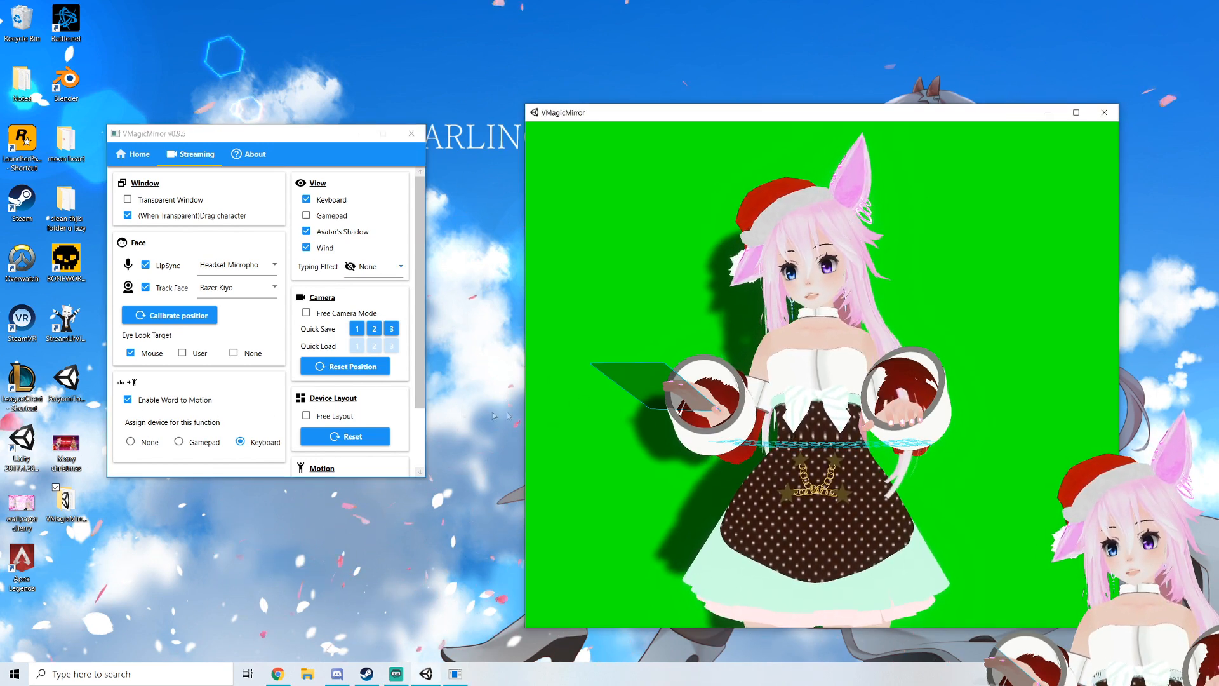
Set the Word to Motion assigned device to None
{"action": "left_click", "coordinate": [131, 443]}
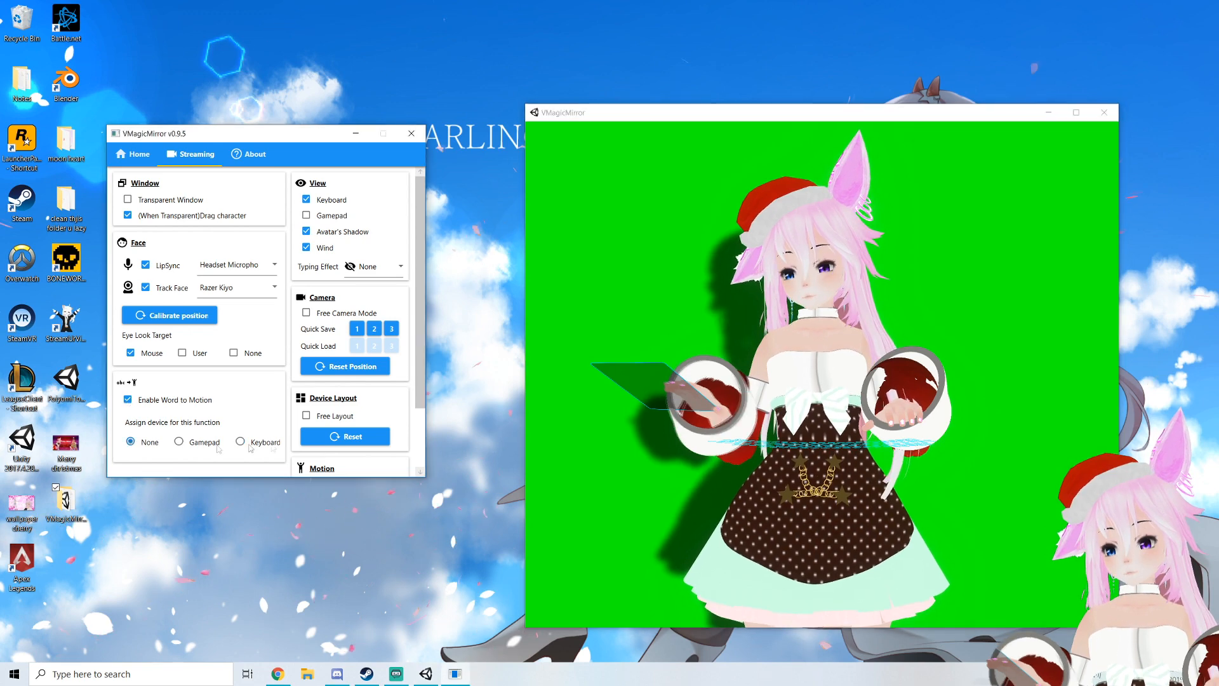
{"action": "left_click", "coordinate": [848, 414]}
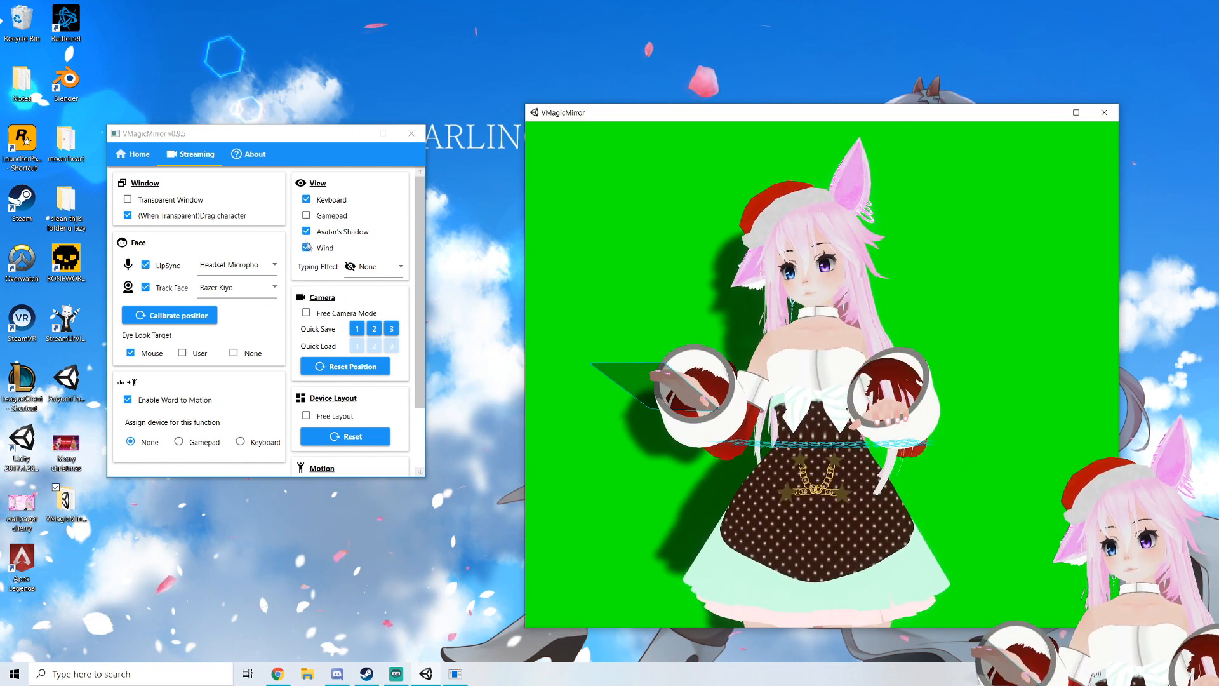
Try the Text and Light typing effects before returning Typing Effect to None
{"action": "left_click", "coordinate": [374, 266]}
{"action": "left_click", "coordinate": [377, 296]}
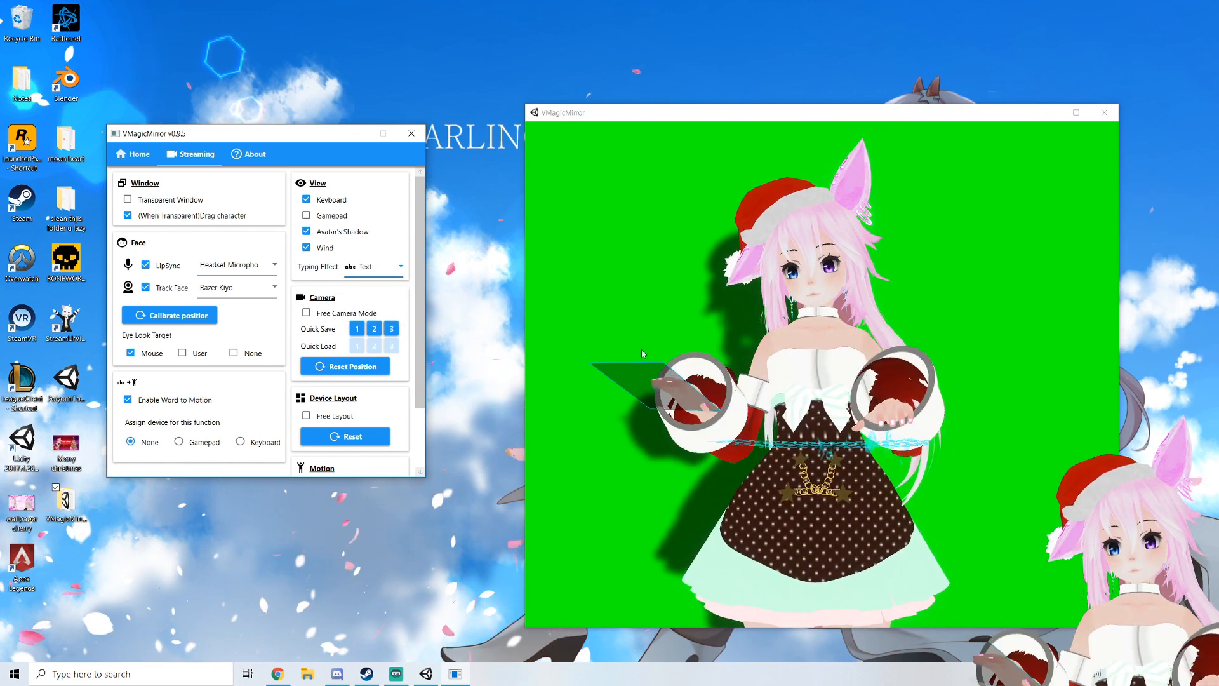
{"action": "left_click", "coordinate": [375, 267]}
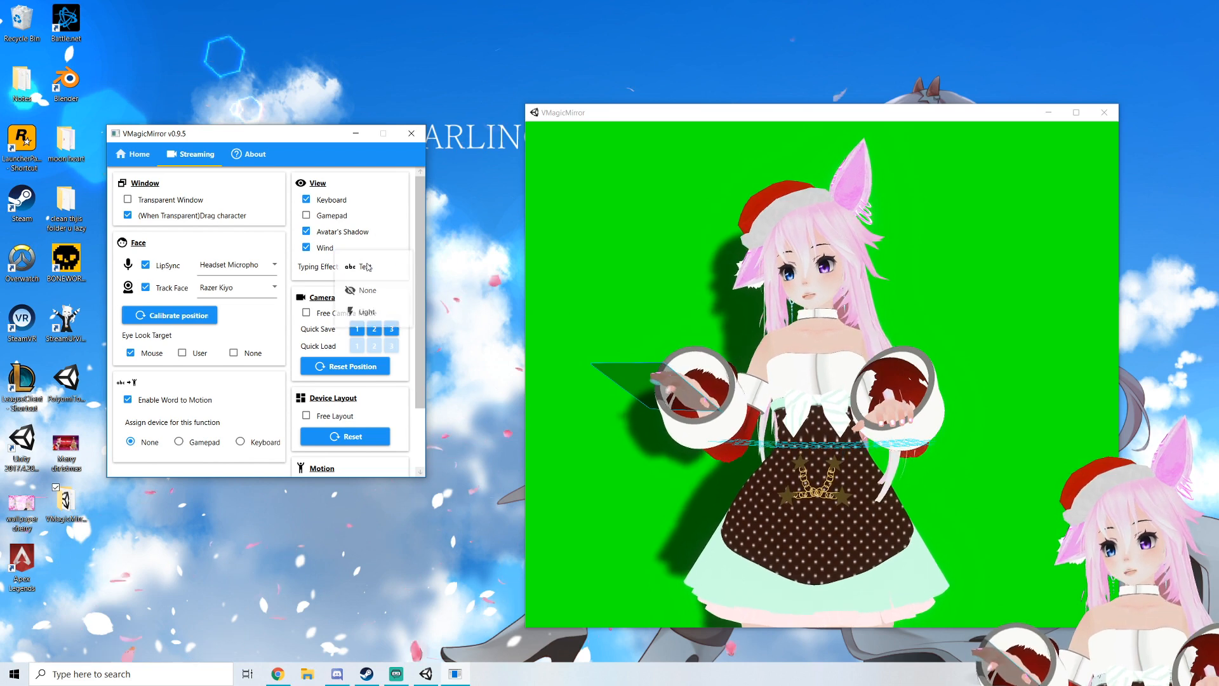
{"action": "left_click", "coordinate": [373, 305]}
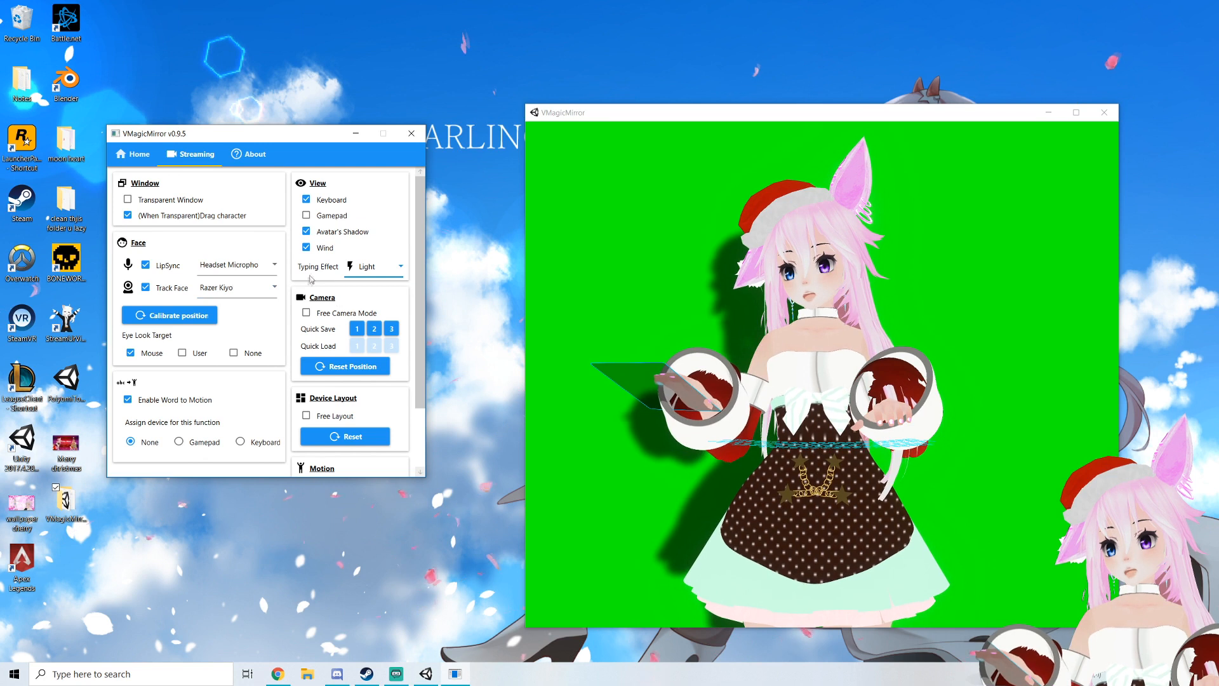
{"action": "left_click", "coordinate": [375, 267]}
{"action": "left_click", "coordinate": [367, 290]}
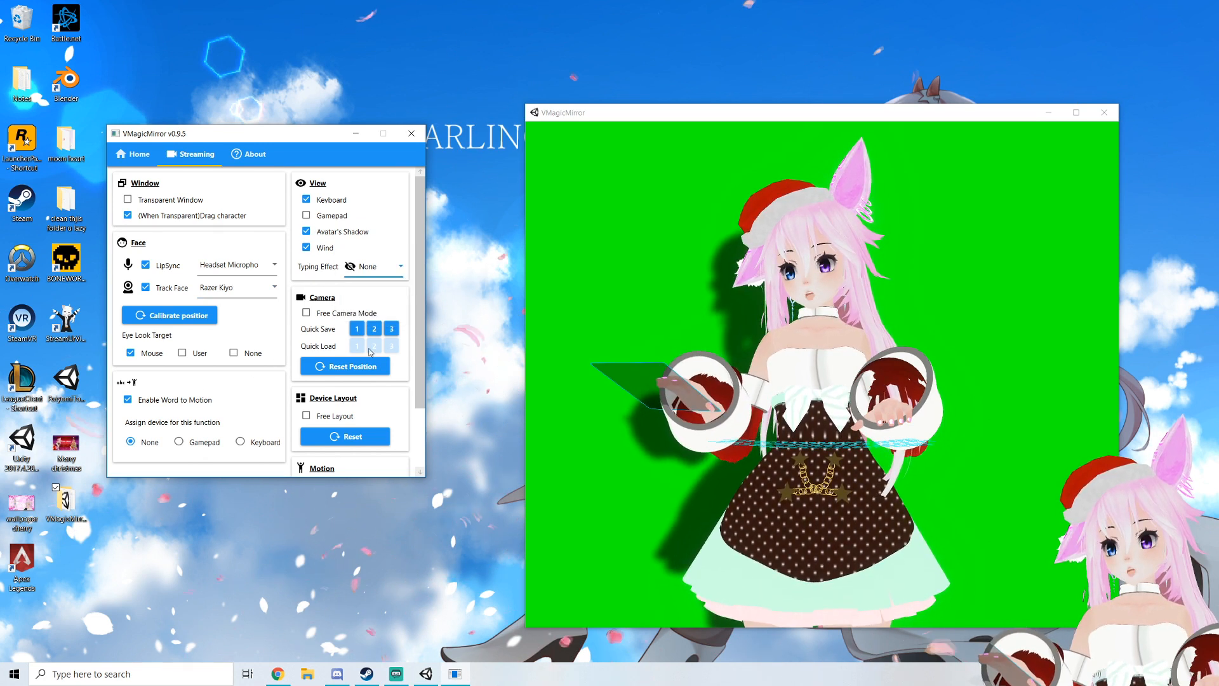
Enable Free Camera Mode and reposition the camera view of the avatar
{"action": "left_click", "coordinate": [308, 311]}
{"action": "mouse_move", "coordinate": [686, 316]}
{"action": "middle_mouse_down"}
{"action": "mouse_move", "coordinate": [648, 320]}
{"action": "mouse_move", "coordinate": [705, 327]}
{"action": "mouse_move", "coordinate": [675, 313]}
{"action": "mouse_move", "coordinate": [682, 327]}
{"action": "middle_mouse_up"}
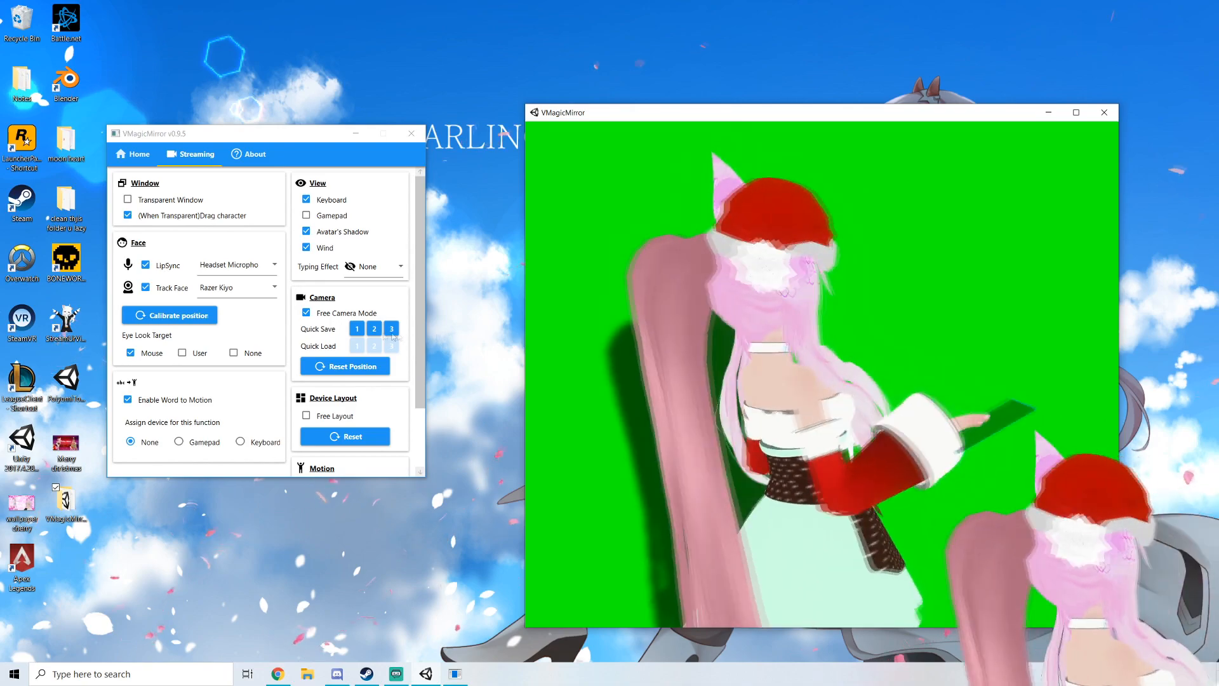
{"action": "right_click_drag", "start_coordinate": [188, 321], "coordinate": [559, 346]}
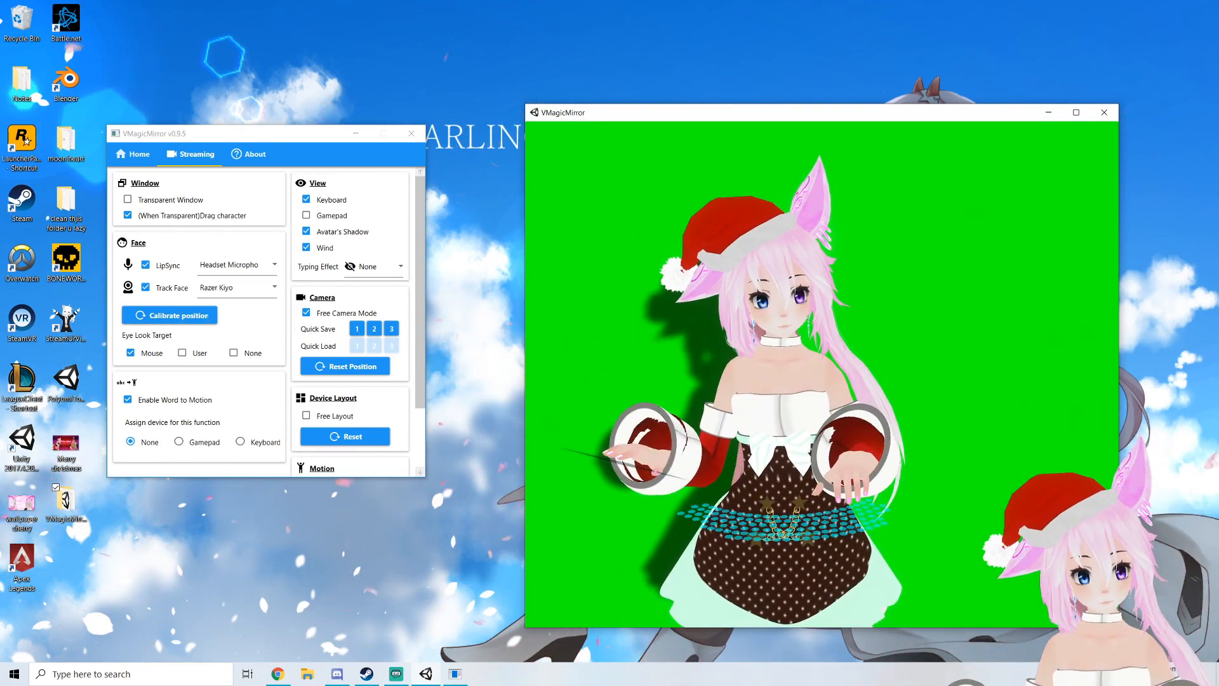
Orbit and zoom the camera around the avatar, then reset the camera position
{"action": "scroll", "coordinate": [559, 346], "scroll_direction": "down", "scroll_amount": 1}
{"action": "left_click", "coordinate": [483, 355]}
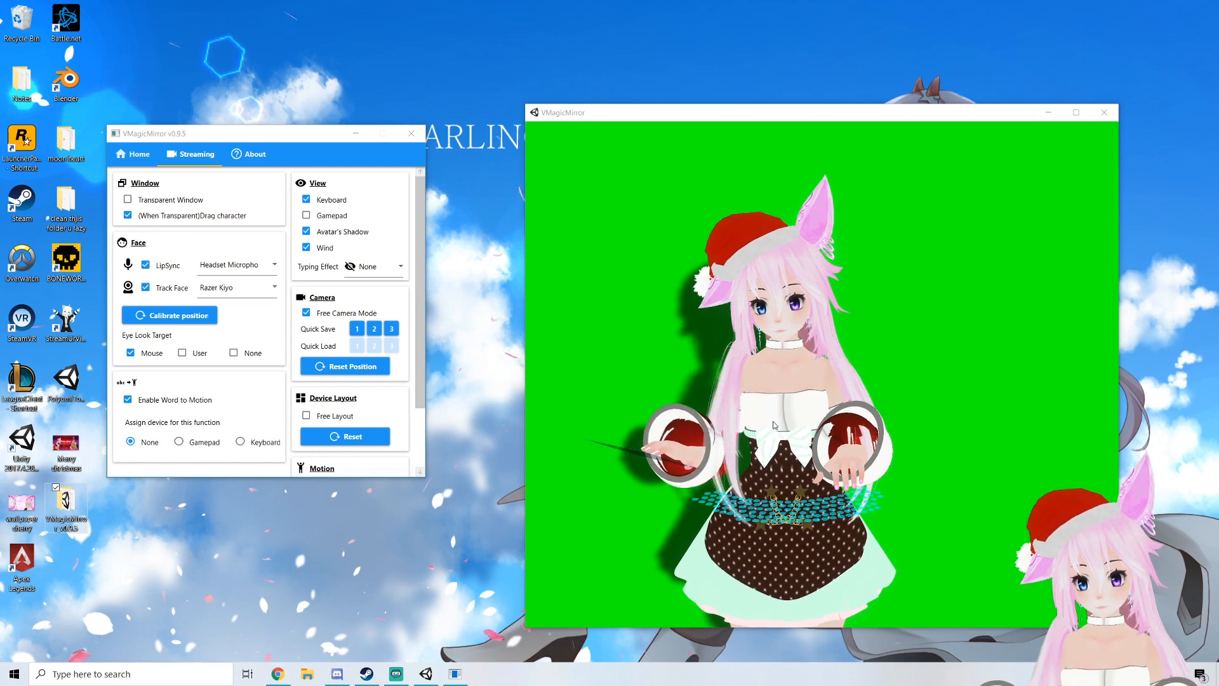
{"action": "middle_click_drag", "start_coordinate": [741, 458], "coordinate": [774, 404]}
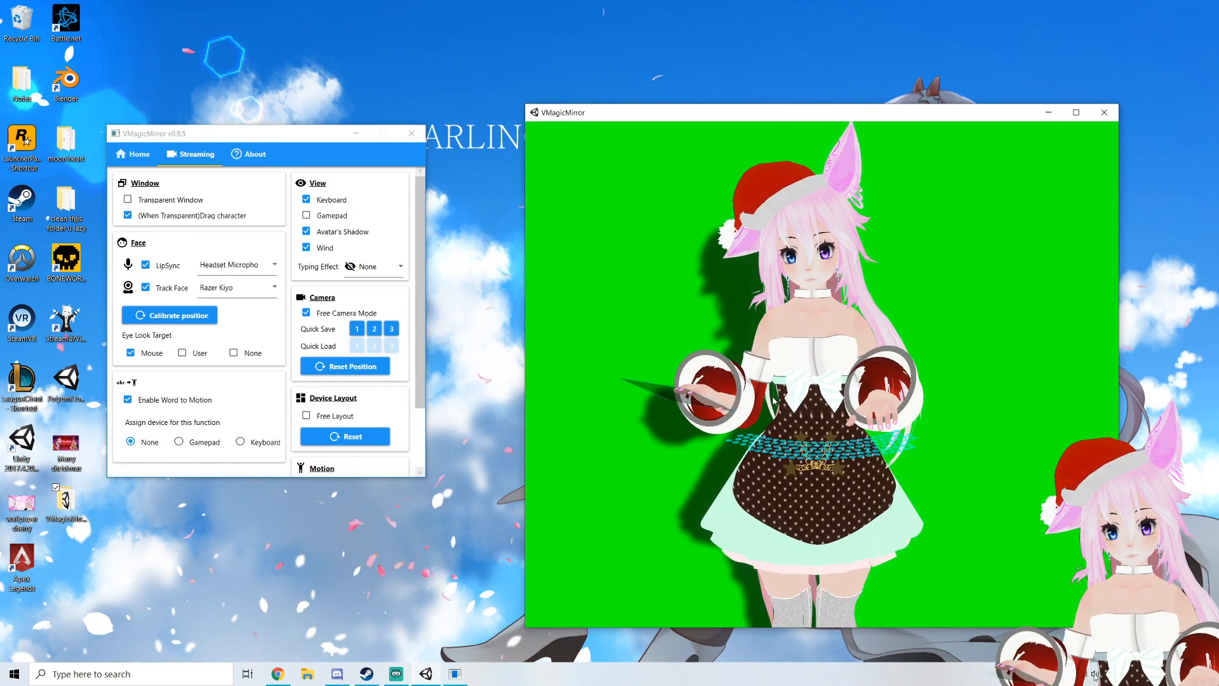
{"action": "middle_click_drag", "start_coordinate": [872, 382], "coordinate": [773, 389]}
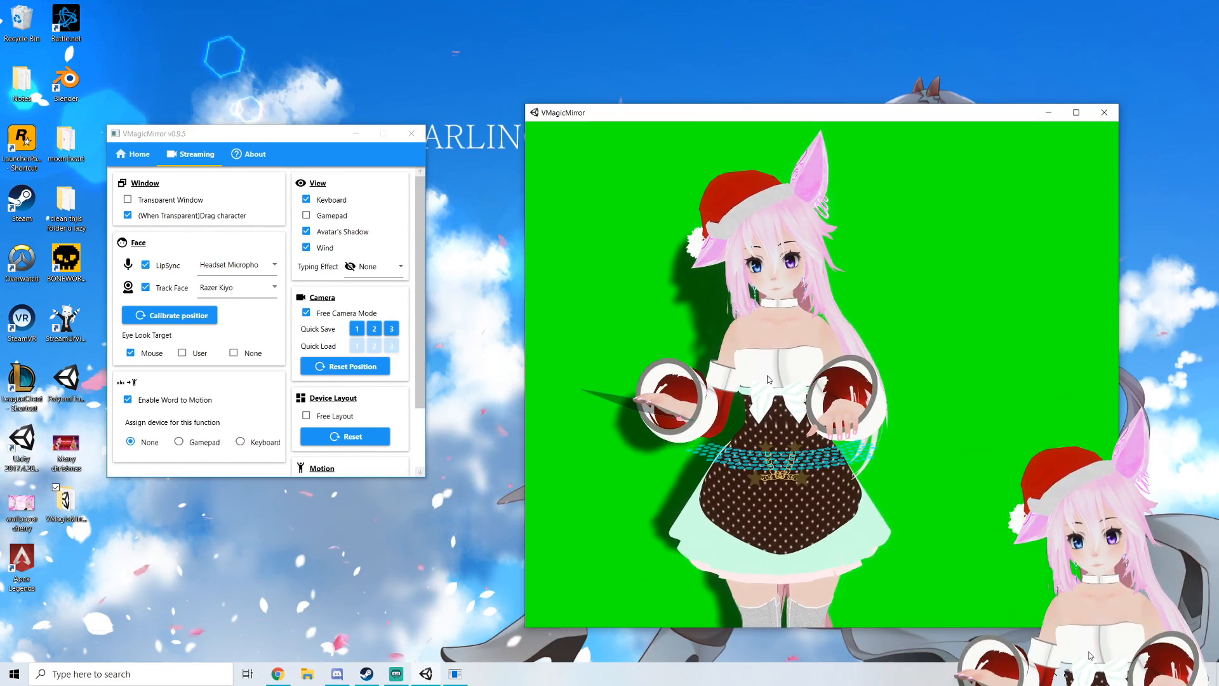
{"action": "right_click_drag", "start_coordinate": [759, 375], "coordinate": [803, 367]}
{"action": "scroll", "coordinate": [752, 356], "scroll_direction": "up", "scroll_amount": 5}
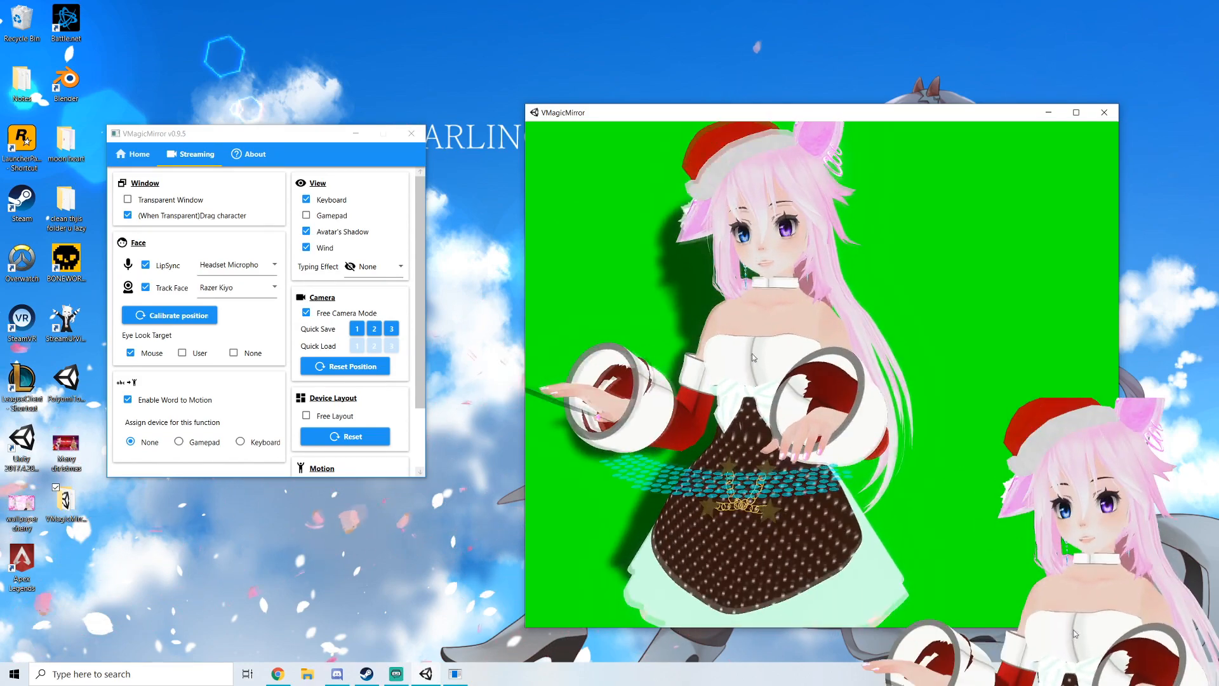
{"action": "scroll", "coordinate": [751, 358], "scroll_direction": "up", "scroll_amount": 2}
{"action": "scroll", "coordinate": [751, 358], "scroll_direction": "down", "scroll_amount": 5}
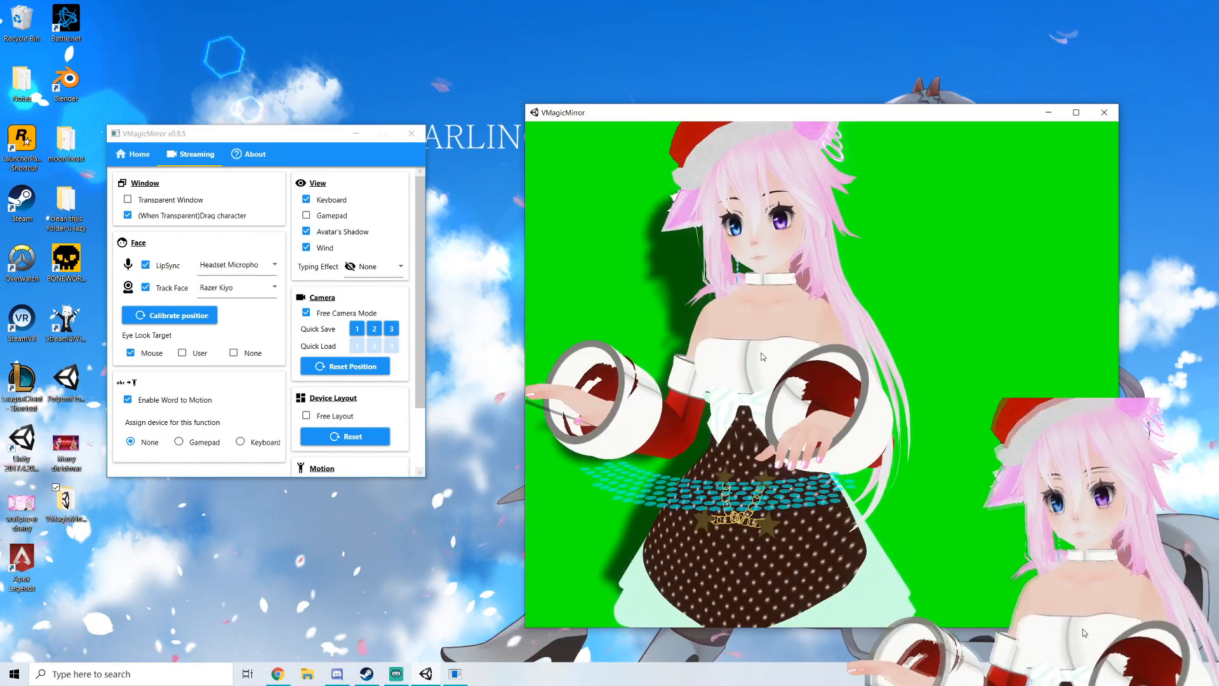
{"action": "middle_click_drag", "start_coordinate": [751, 358], "coordinate": [874, 375]}
{"action": "left_click", "coordinate": [343, 367]}
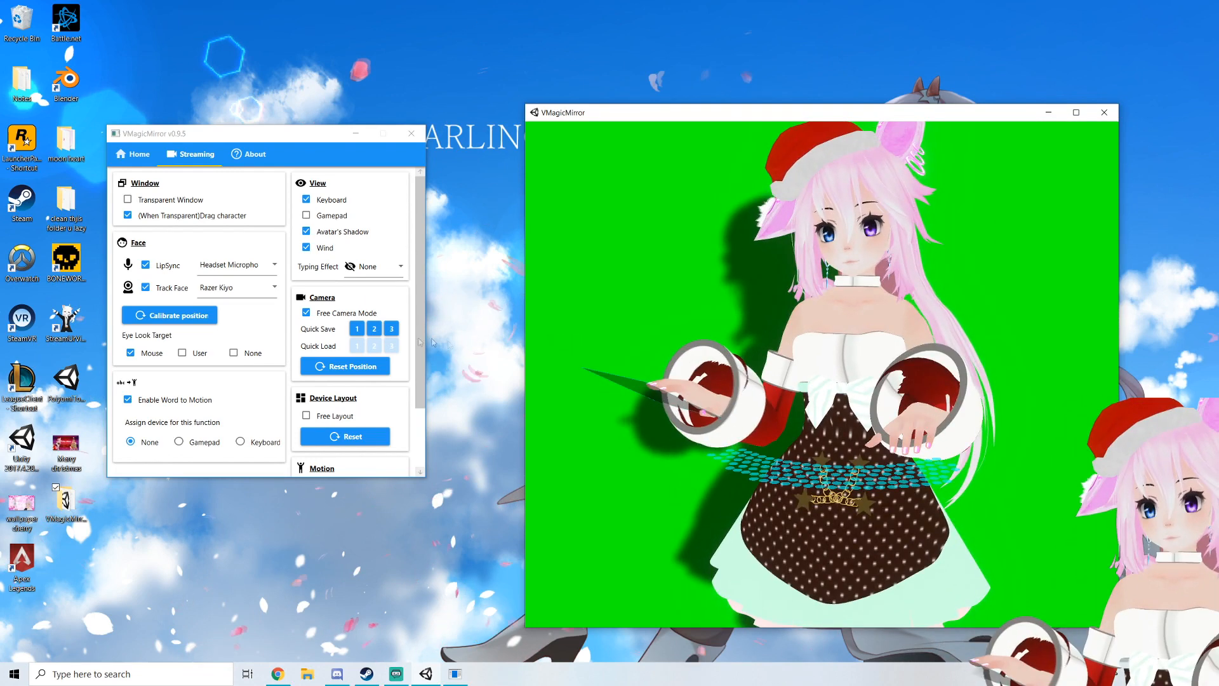
{"action": "left_click", "coordinate": [344, 369]}
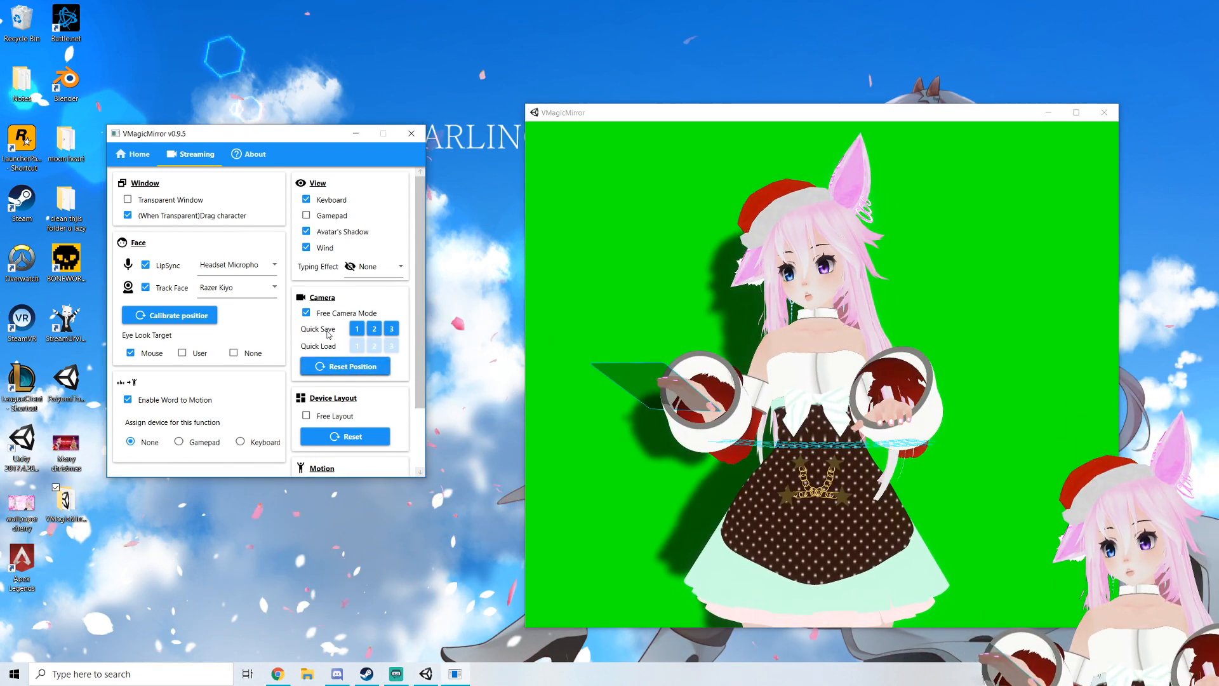
Enable Free Layout and nudge the device layout gizmo near the avatar's hands
{"action": "scroll", "coordinate": [330, 347], "scroll_direction": "down", "scroll_amount": 3}
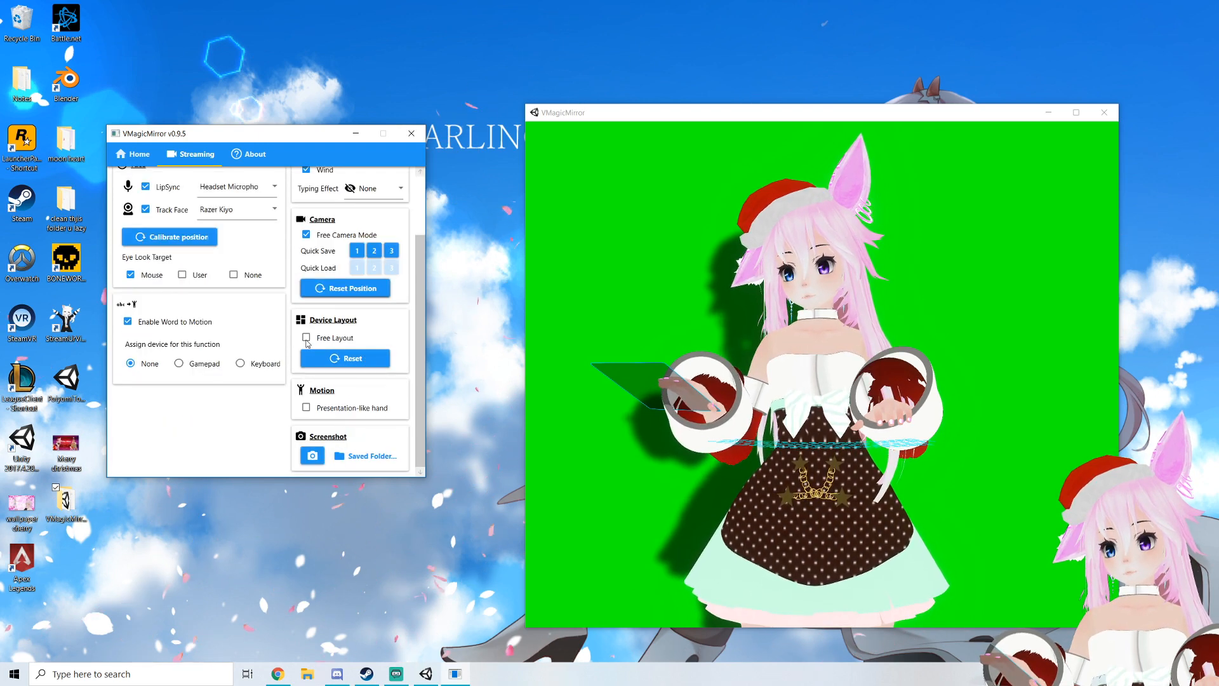
{"action": "left_click", "coordinate": [308, 339]}
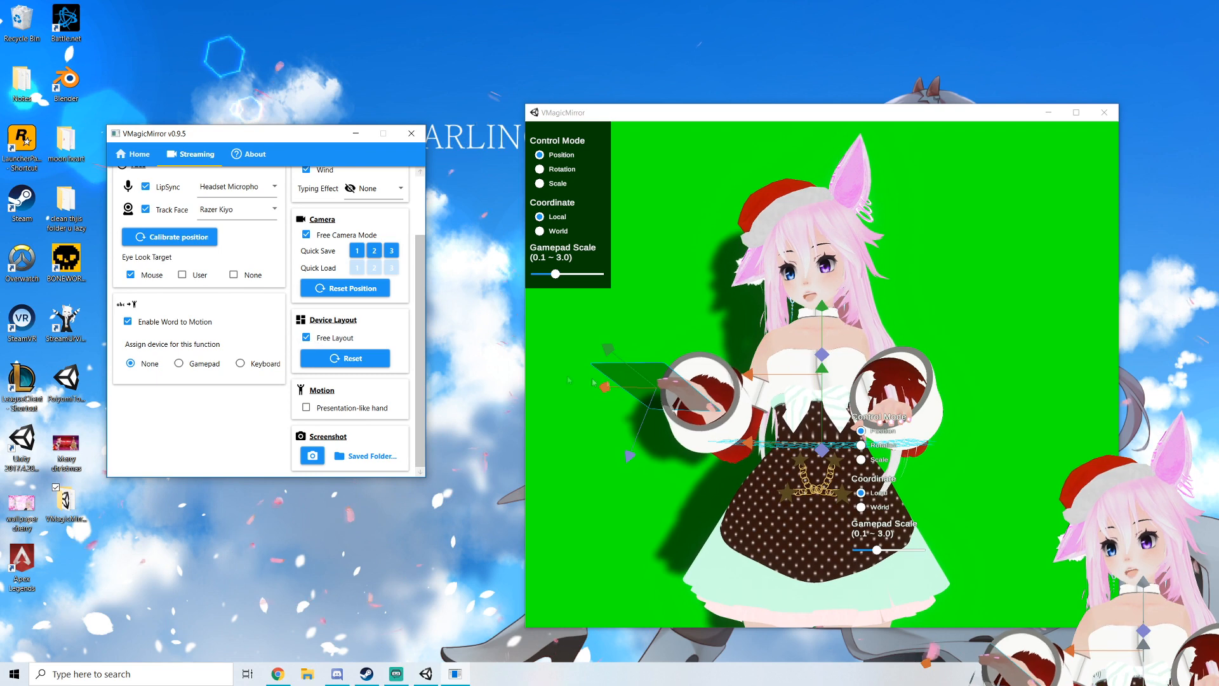
{"action": "mouse_move", "coordinate": [606, 393]}
{"action": "left_mouse_down"}
{"action": "mouse_move", "coordinate": [645, 399]}
{"action": "mouse_move", "coordinate": [608, 402]}
{"action": "mouse_move", "coordinate": [618, 404]}
{"action": "left_mouse_up"}
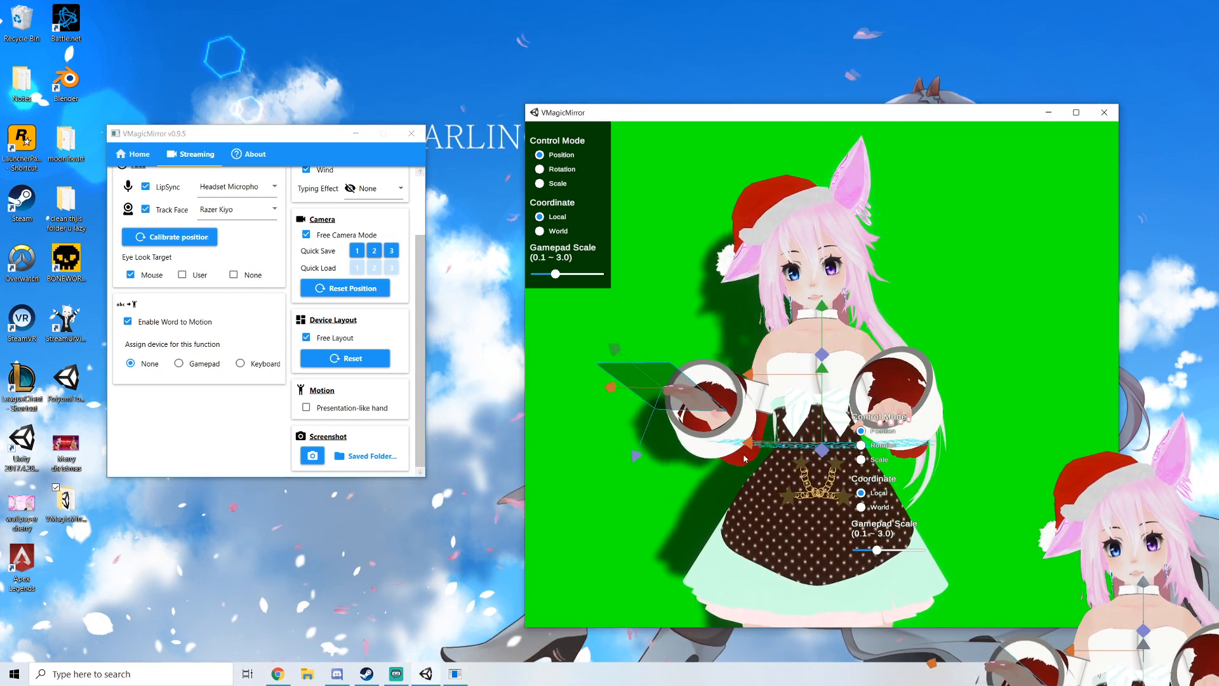
{"action": "left_click_drag", "start_coordinate": [764, 379], "coordinate": [764, 381]}
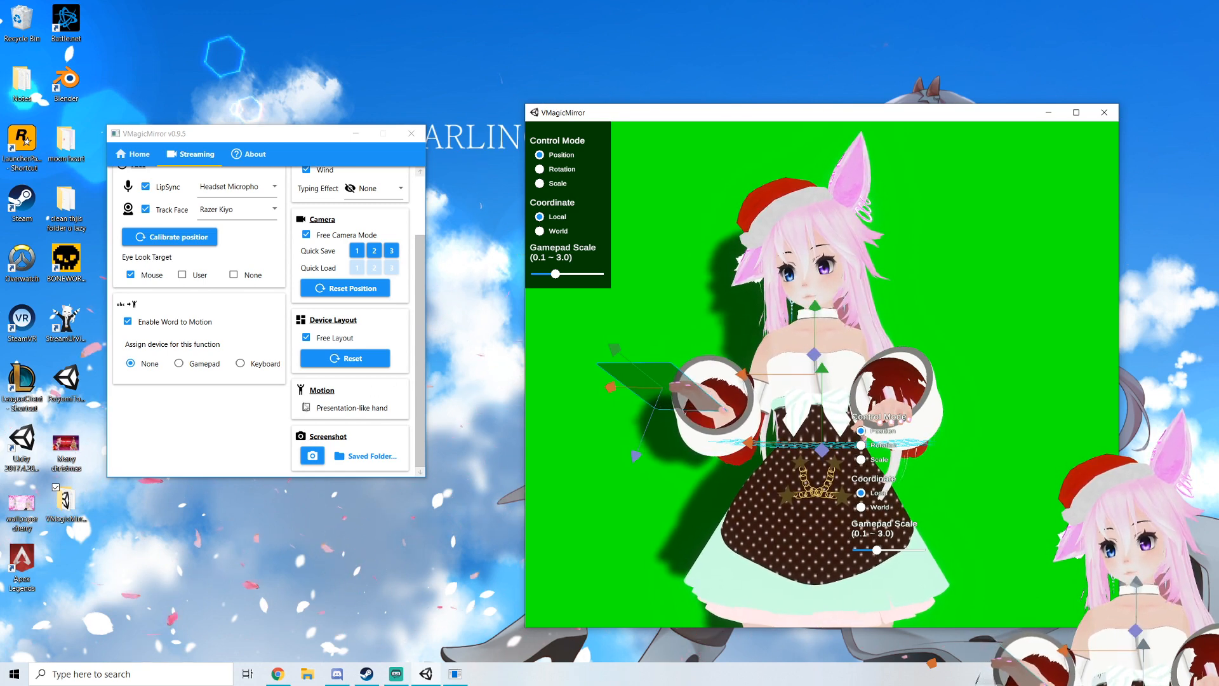
Try enabling Presentation-like hand in the Motion section, then turn it off again
{"action": "left_click", "coordinate": [302, 411]}
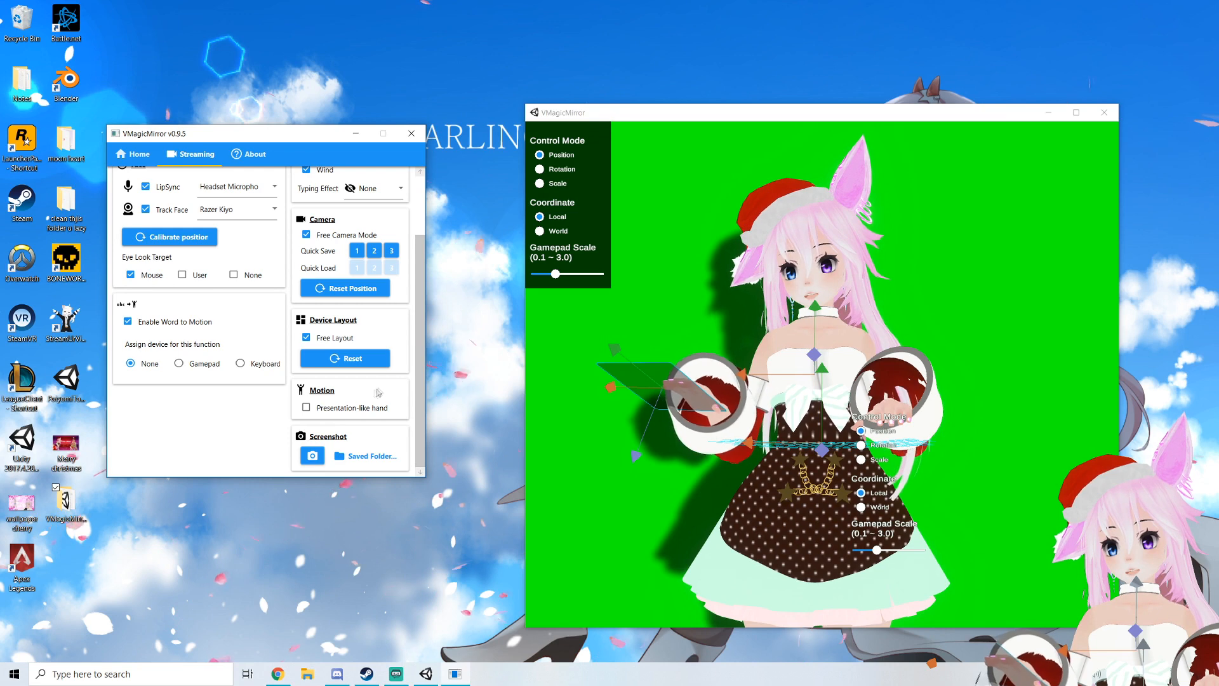
{"action": "left_click", "coordinate": [306, 407]}
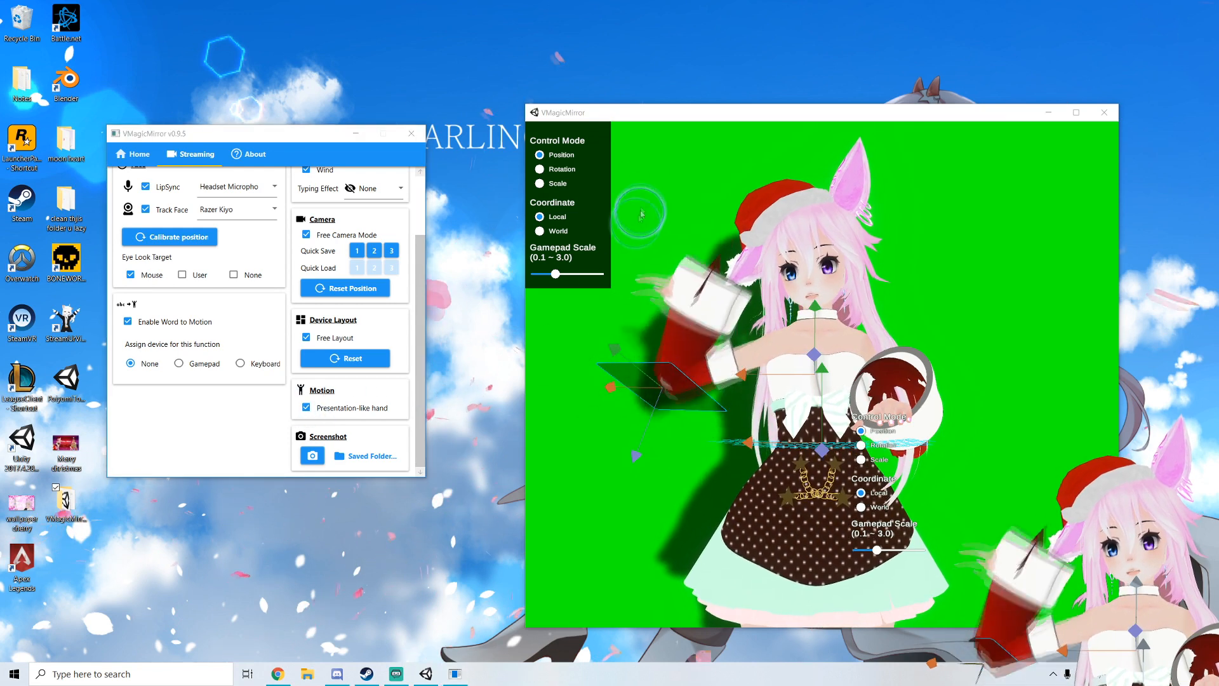
{"action": "left_click", "coordinate": [528, 127]}
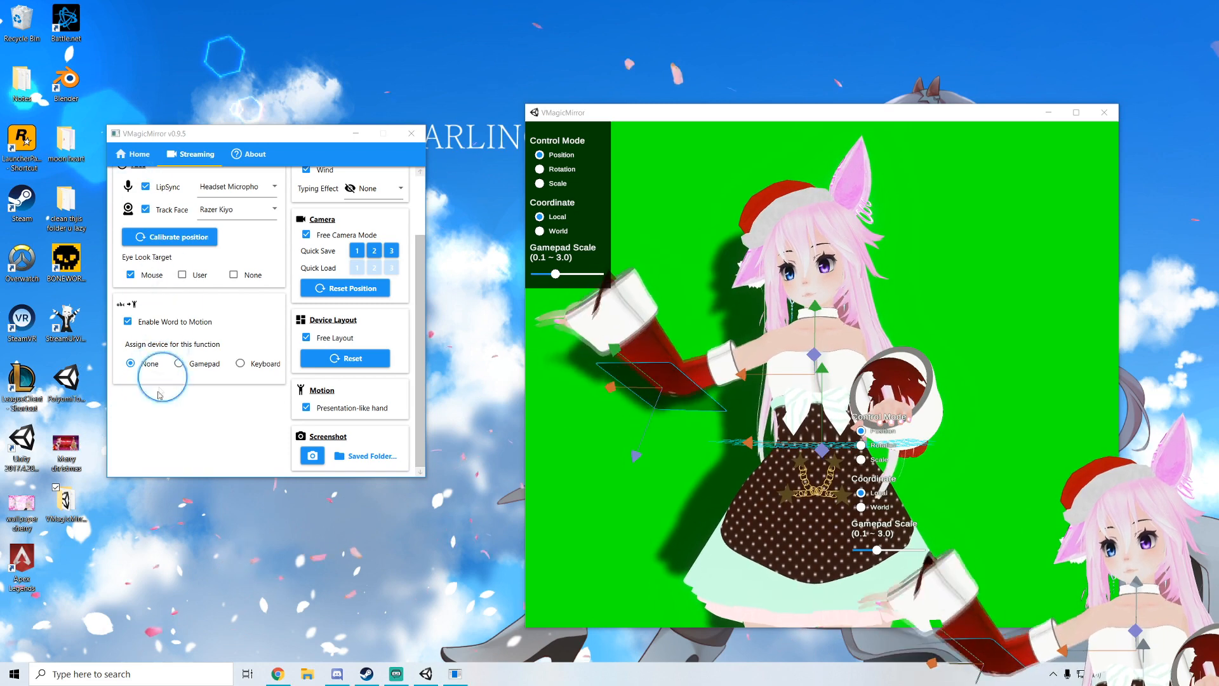
{"action": "left_click", "coordinate": [307, 408]}
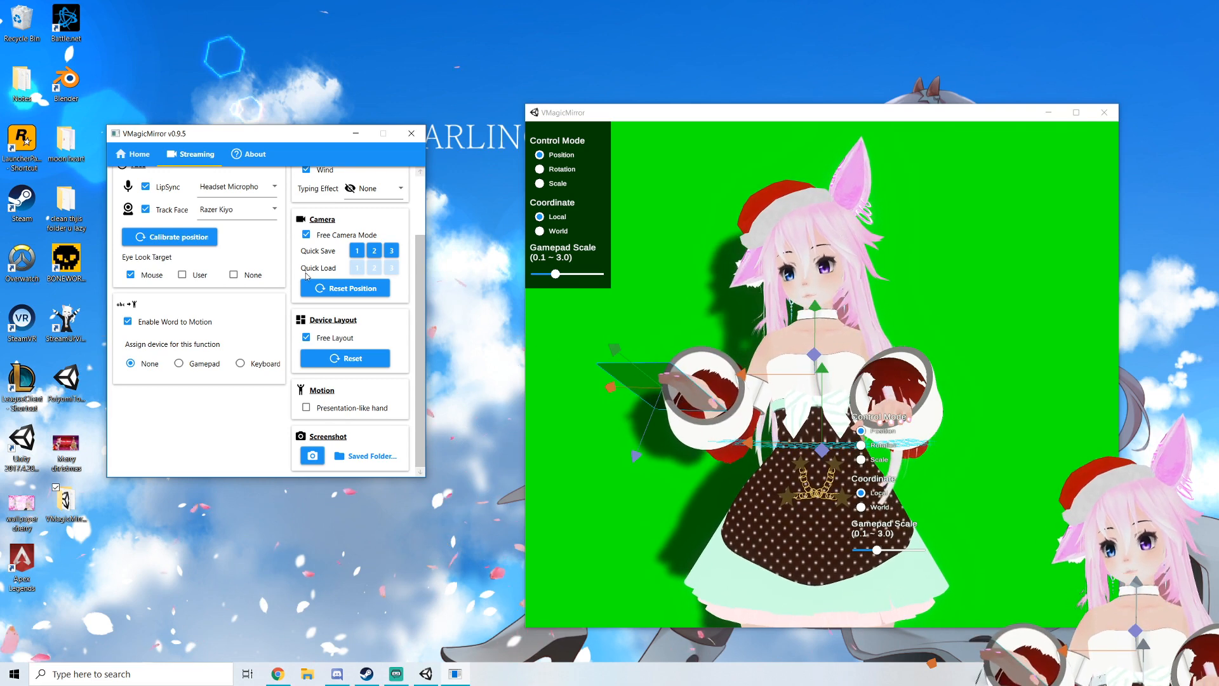
Open the Settings window from the Home tab and move it beside the main window
{"action": "scroll", "coordinate": [306, 275], "scroll_direction": "up", "scroll_amount": 2}
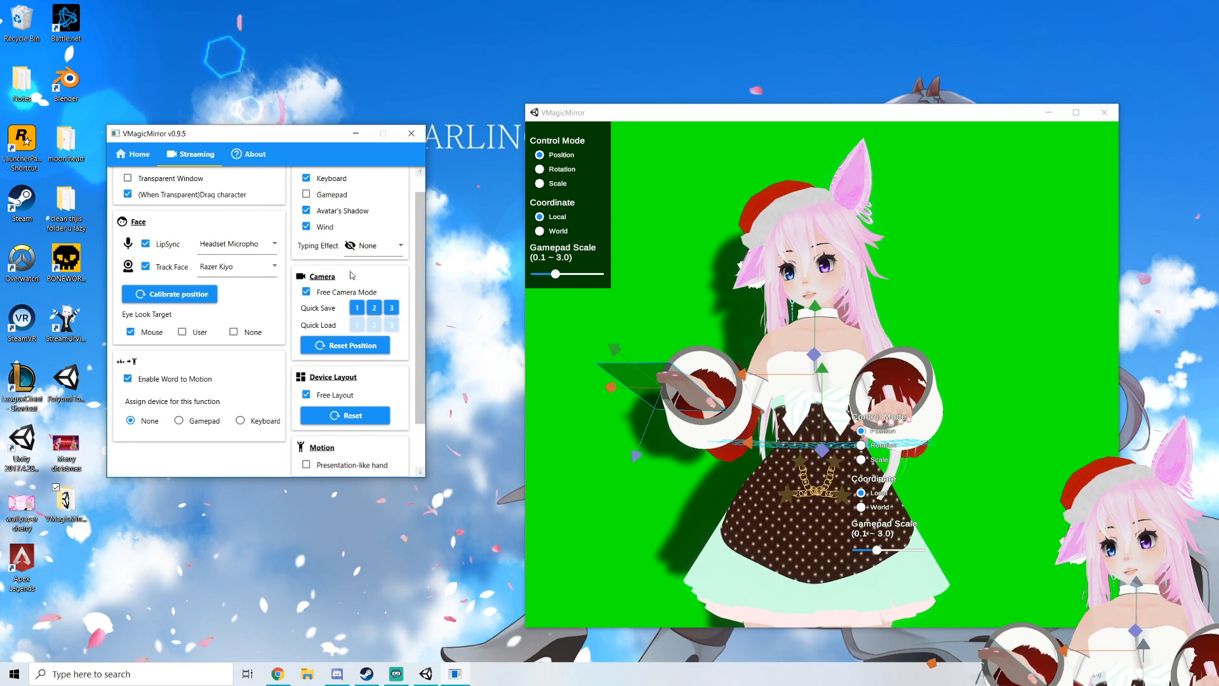
{"action": "left_click", "coordinate": [141, 158]}
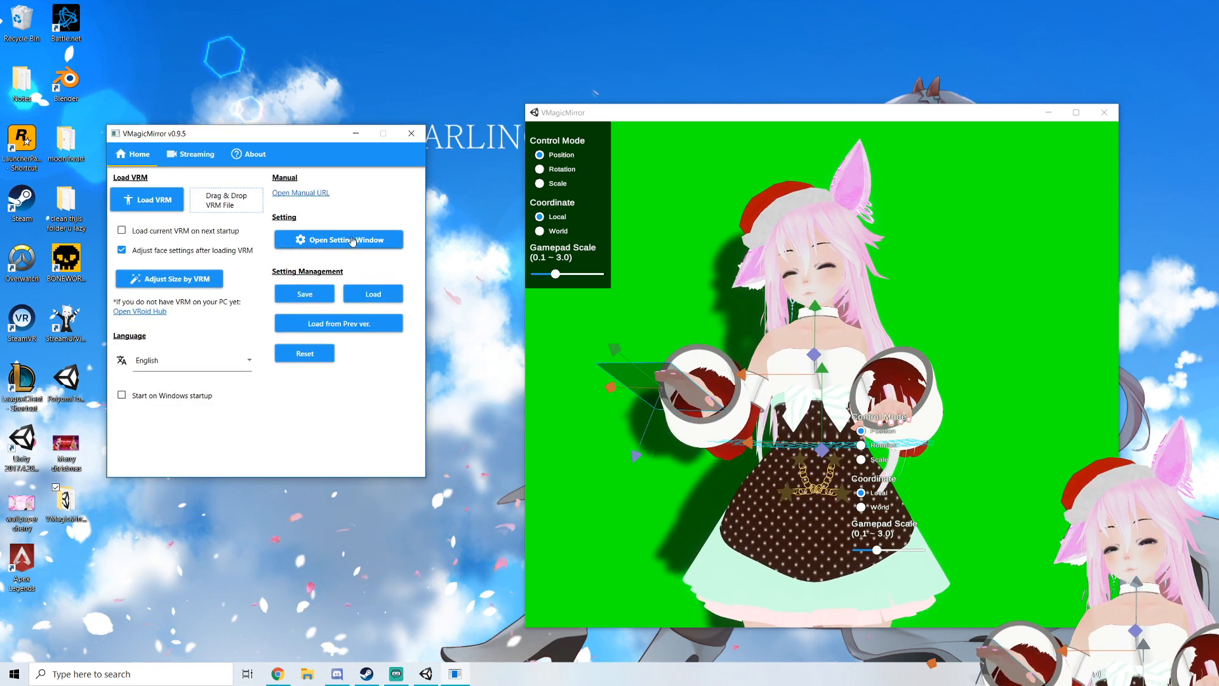
{"action": "left_click", "coordinate": [353, 241]}
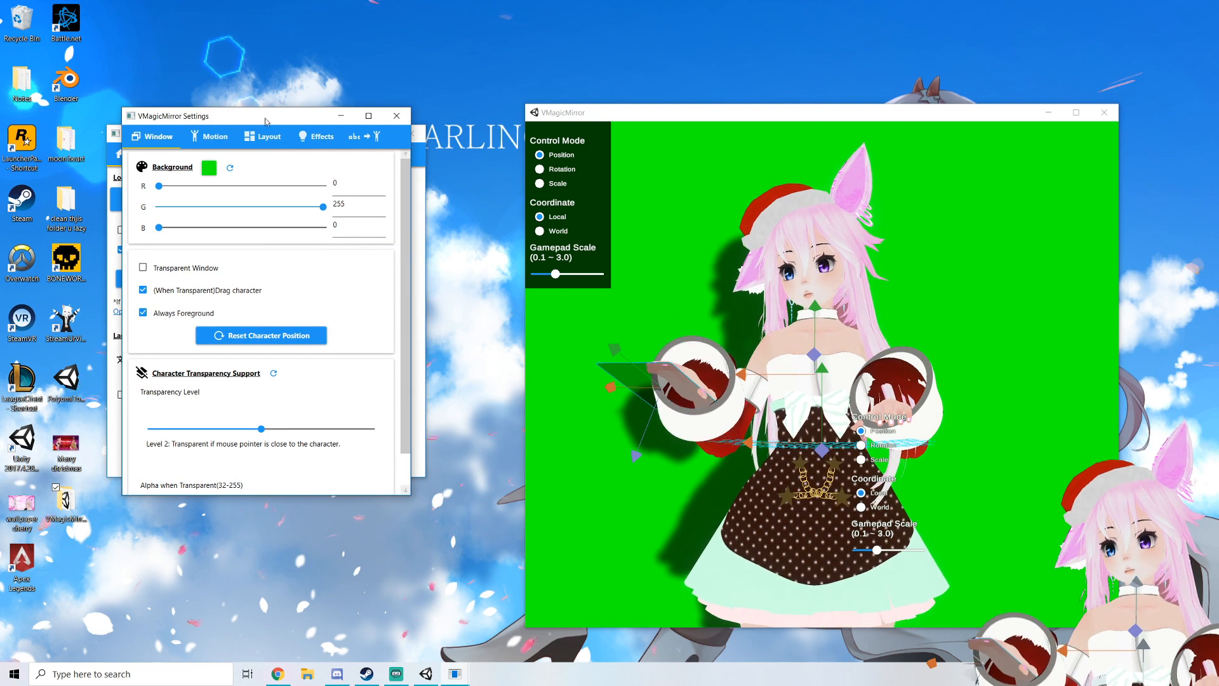
{"action": "left_click_drag", "start_coordinate": [265, 119], "coordinate": [287, 158]}
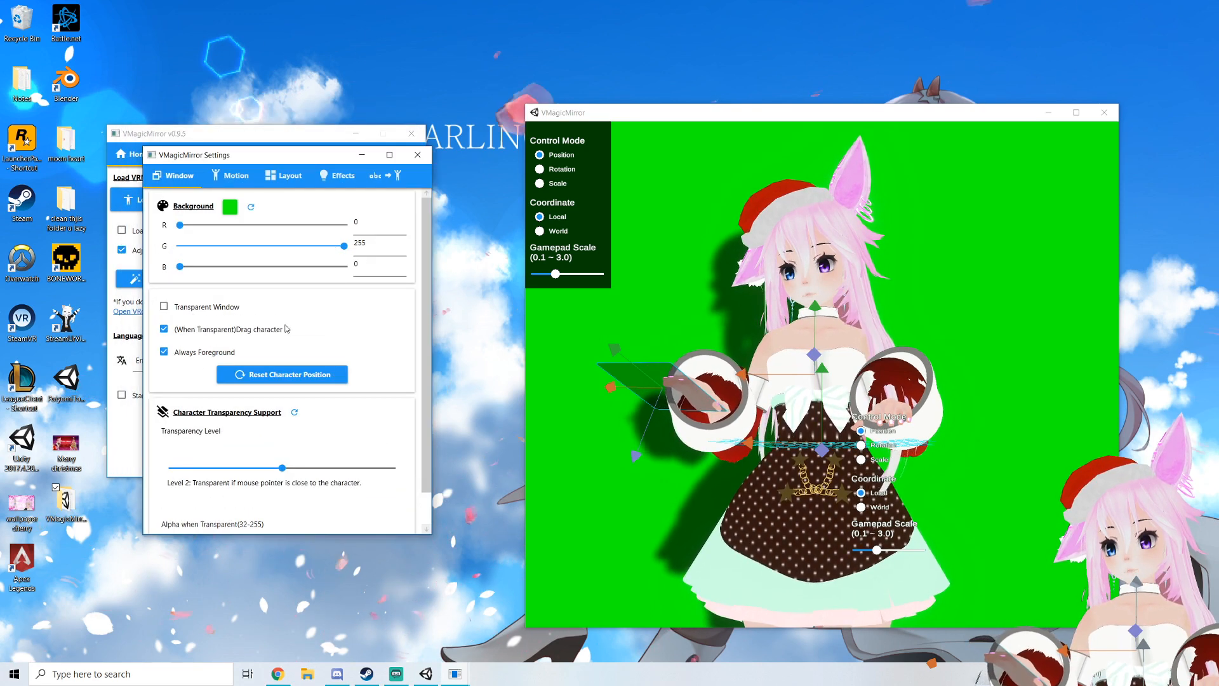
Try turning on Transparent Window in the Window settings, then turn it off again
{"action": "scroll", "coordinate": [302, 350], "scroll_direction": "down", "scroll_amount": 1}
{"action": "scroll", "coordinate": [303, 337], "scroll_direction": "up", "scroll_amount": 1}
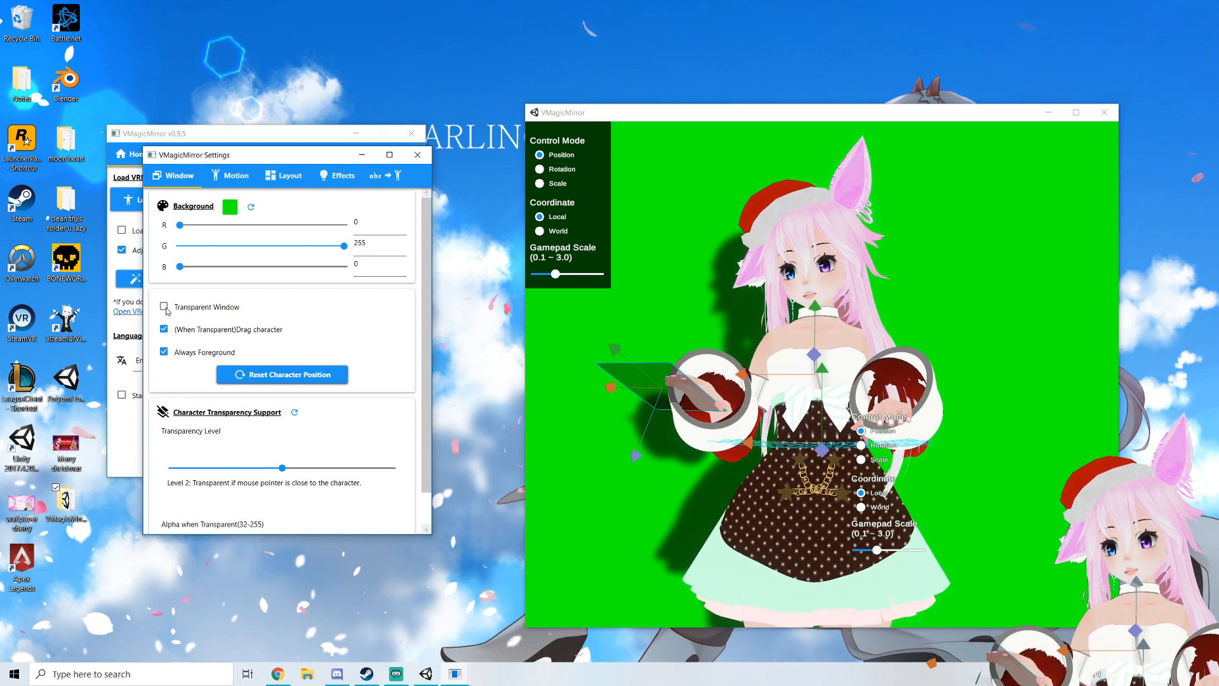
{"action": "left_click", "coordinate": [164, 307]}
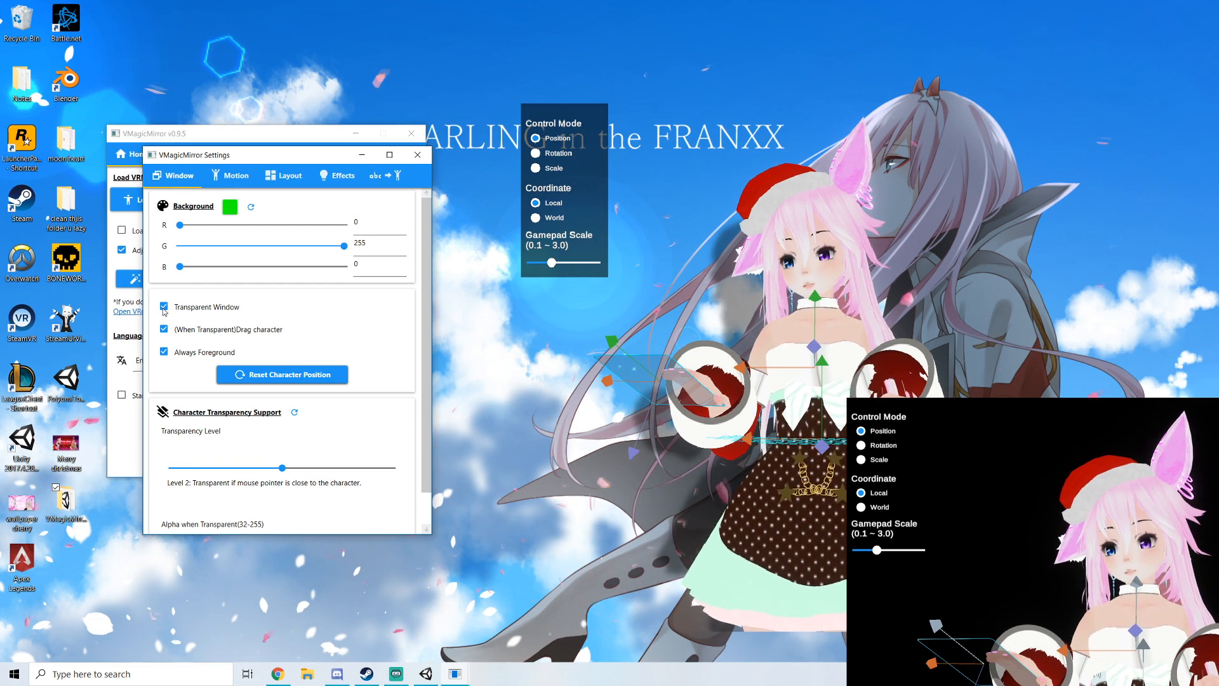
{"action": "left_click", "coordinate": [164, 307]}
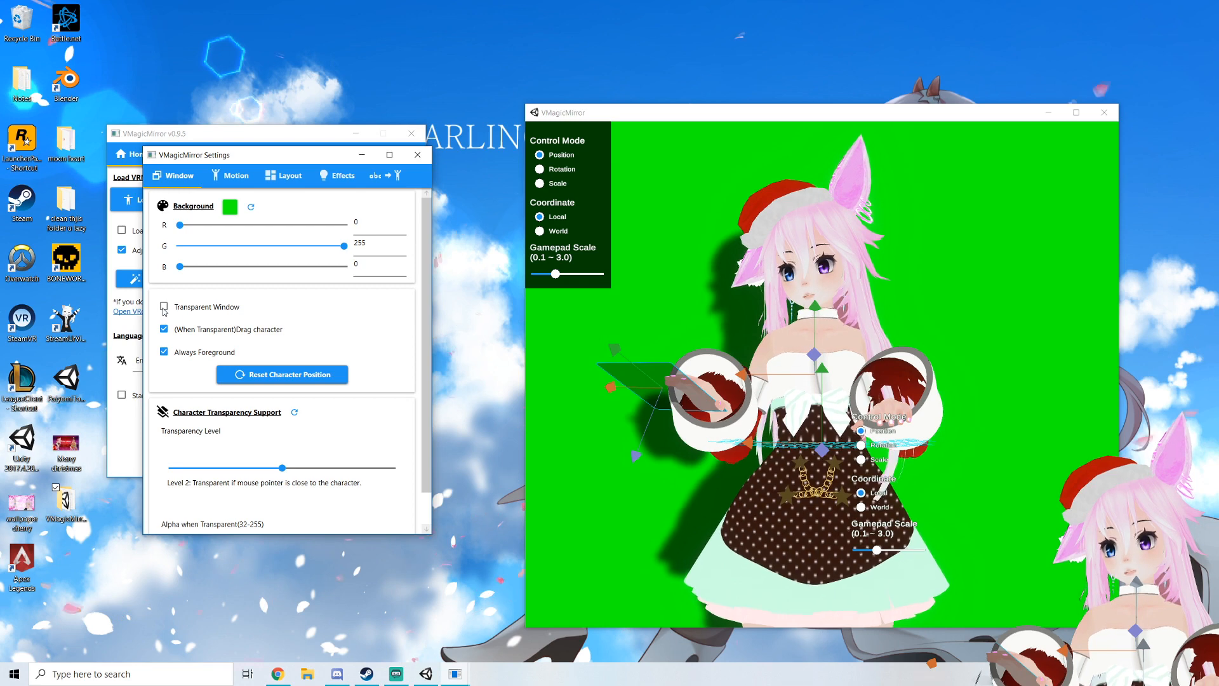
Open the Motion settings tab and review the face and eye look options
{"action": "scroll", "coordinate": [186, 318], "scroll_direction": "down", "scroll_amount": 1}
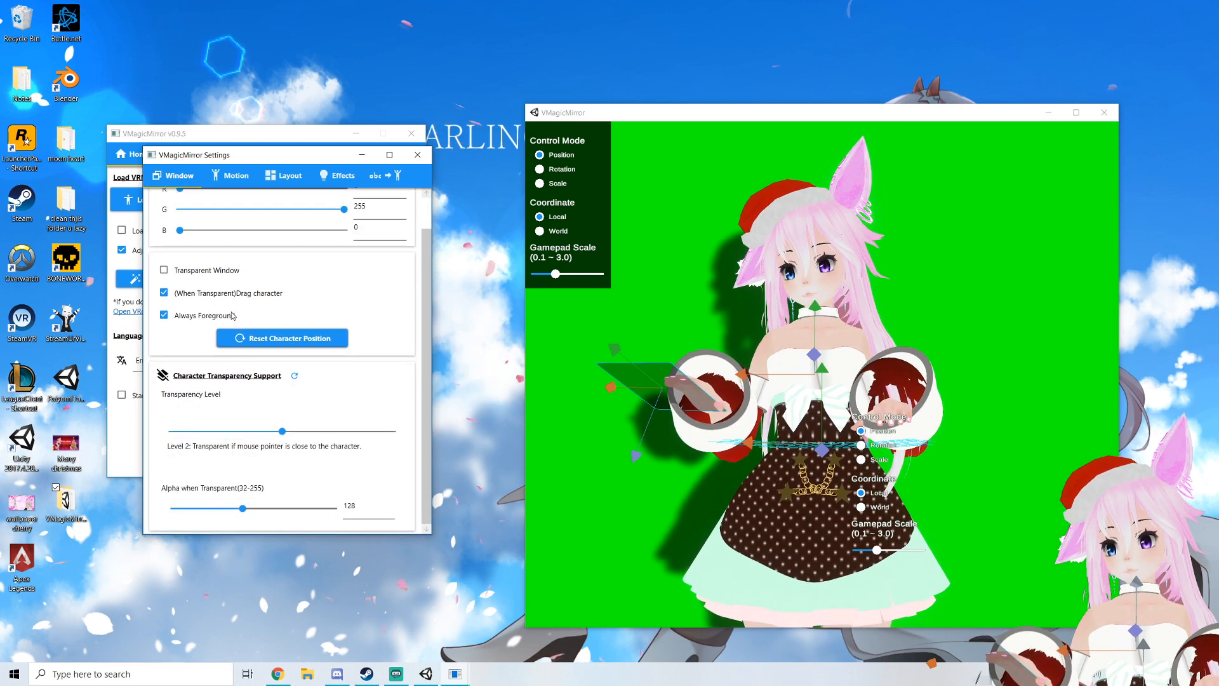
{"action": "left_click", "coordinate": [228, 180]}
{"action": "scroll", "coordinate": [260, 264], "scroll_direction": "down", "scroll_amount": 2}
{"action": "scroll", "coordinate": [260, 264], "scroll_direction": "up", "scroll_amount": 1}
{"action": "scroll", "coordinate": [257, 265], "scroll_direction": "up", "scroll_amount": 2}
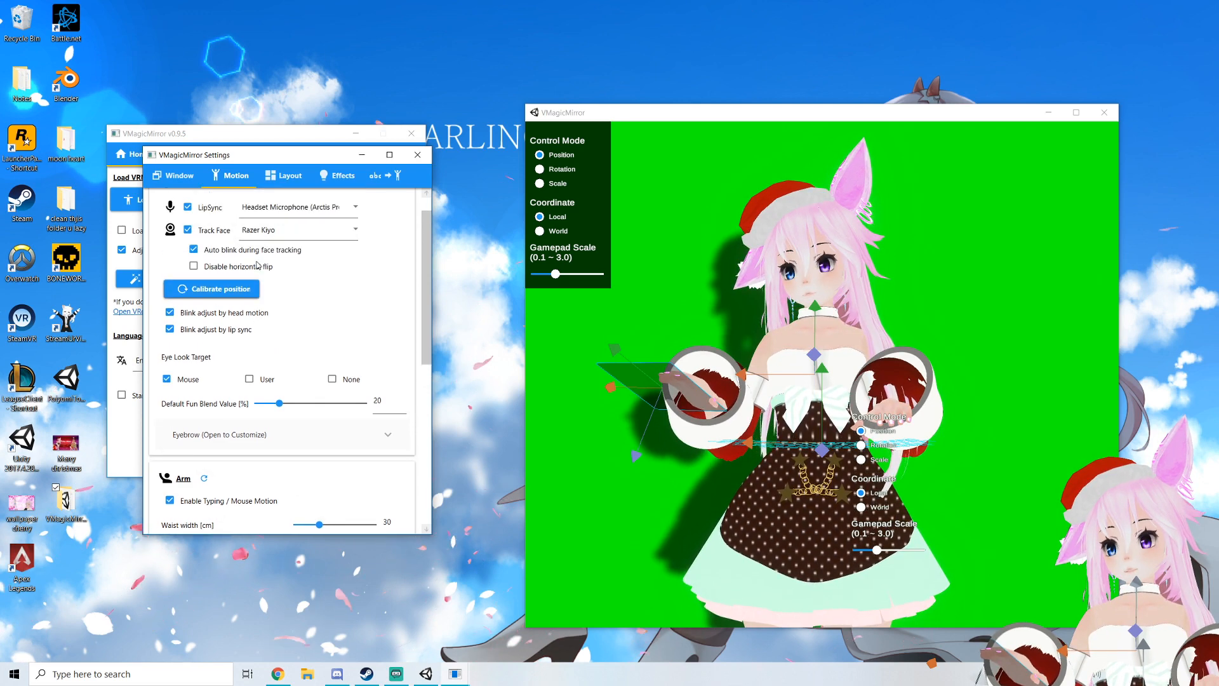
{"action": "scroll", "coordinate": [268, 379], "scroll_direction": "down", "scroll_amount": 2}
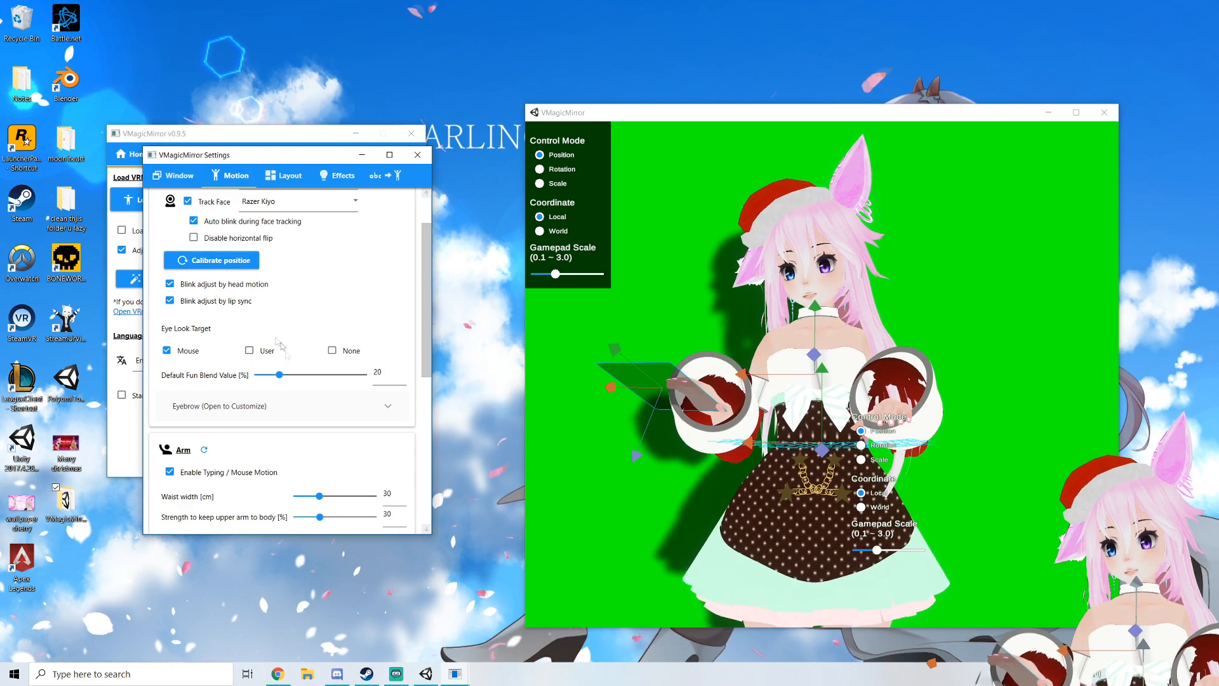
Orbit and pan the camera to reposition the avatar in the view
{"action": "right_click_drag", "start_coordinate": [768, 412], "coordinate": [898, 398]}
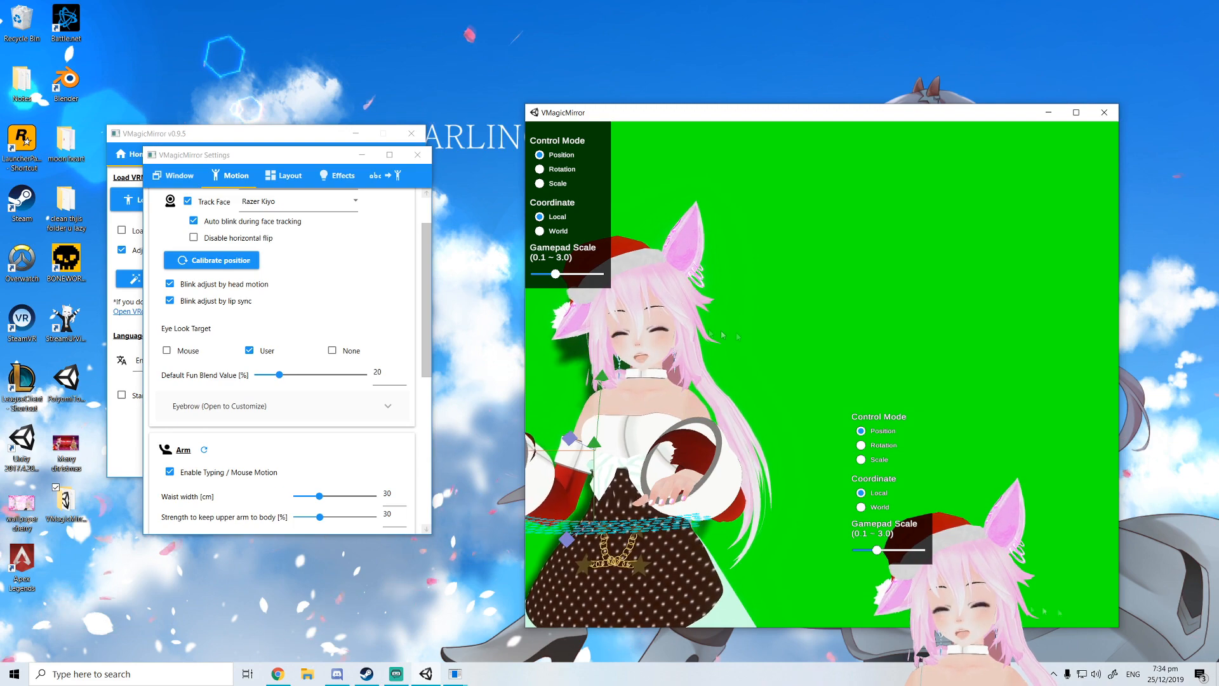
{"action": "middle_click_drag", "start_coordinate": [664, 334], "coordinate": [795, 338]}
{"action": "right_click_drag", "start_coordinate": [795, 337], "coordinate": [892, 351]}
{"action": "middle_click_drag", "start_coordinate": [895, 353], "coordinate": [765, 355]}
{"action": "right_click_drag", "start_coordinate": [765, 355], "coordinate": [720, 348]}
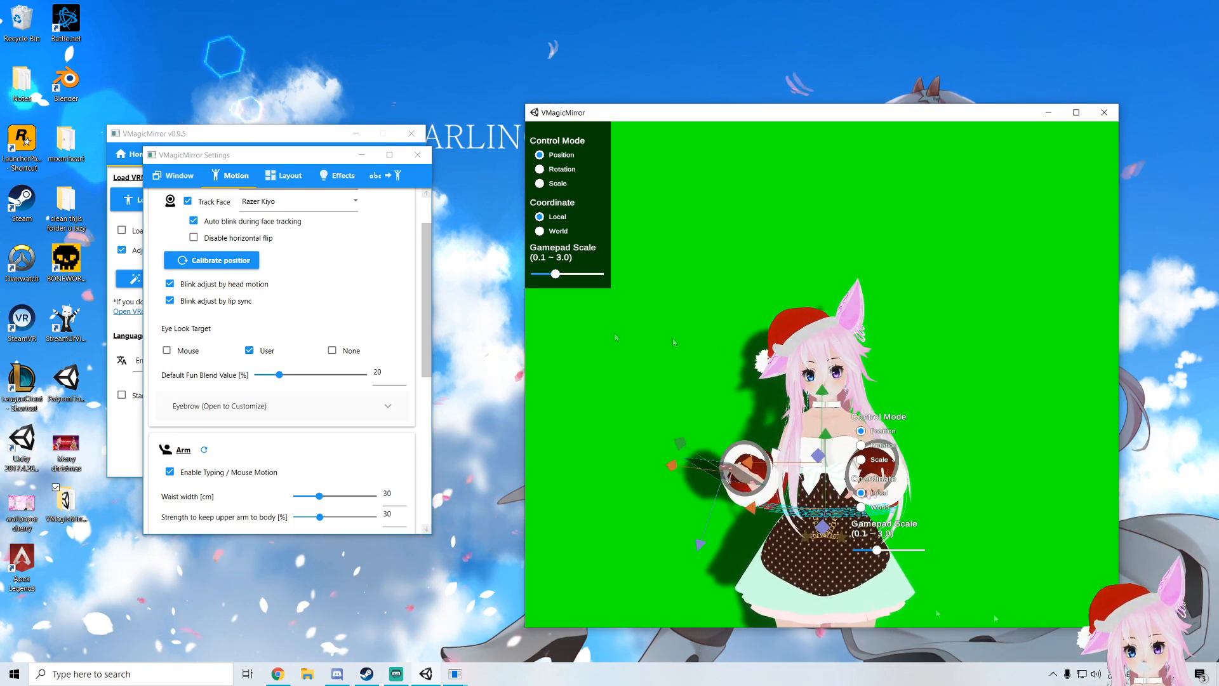
Set Eye Look Target to Mouse and the arm's Waist width to 44 cm
{"action": "left_click", "coordinate": [166, 350]}
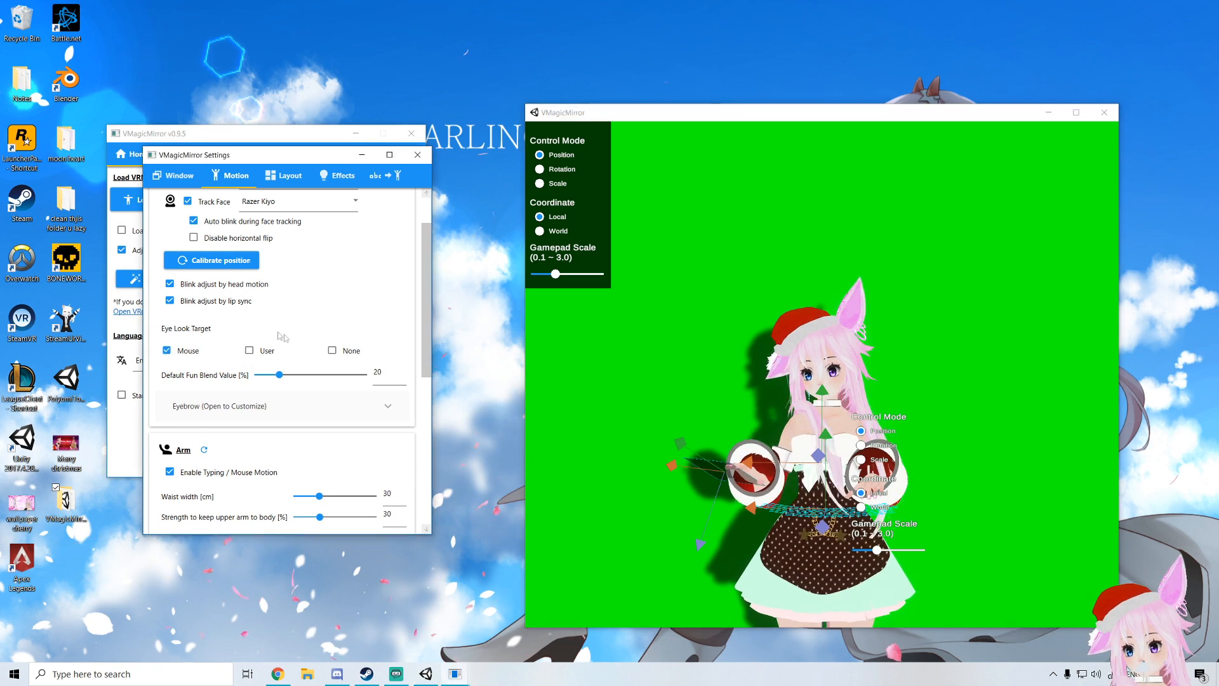
{"action": "scroll", "coordinate": [289, 343], "scroll_direction": "down", "scroll_amount": 2}
{"action": "scroll", "coordinate": [279, 332], "scroll_direction": "down", "scroll_amount": 3}
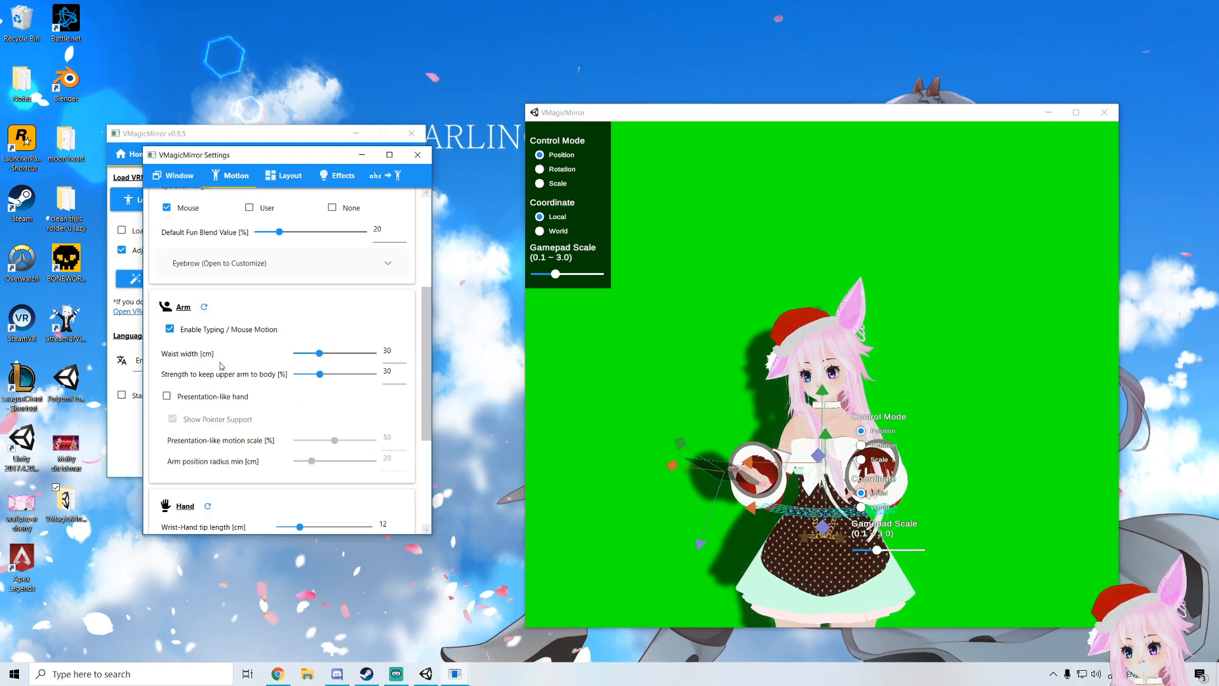
{"action": "mouse_move", "coordinate": [317, 354]}
{"action": "left_mouse_down"}
{"action": "mouse_move", "coordinate": [350, 374]}
{"action": "mouse_move", "coordinate": [328, 373]}
{"action": "left_mouse_up"}
Try lengthening the hand's Wrist-Palm length slider to 14 cm
{"action": "scroll", "coordinate": [280, 380], "scroll_direction": "down", "scroll_amount": 3}
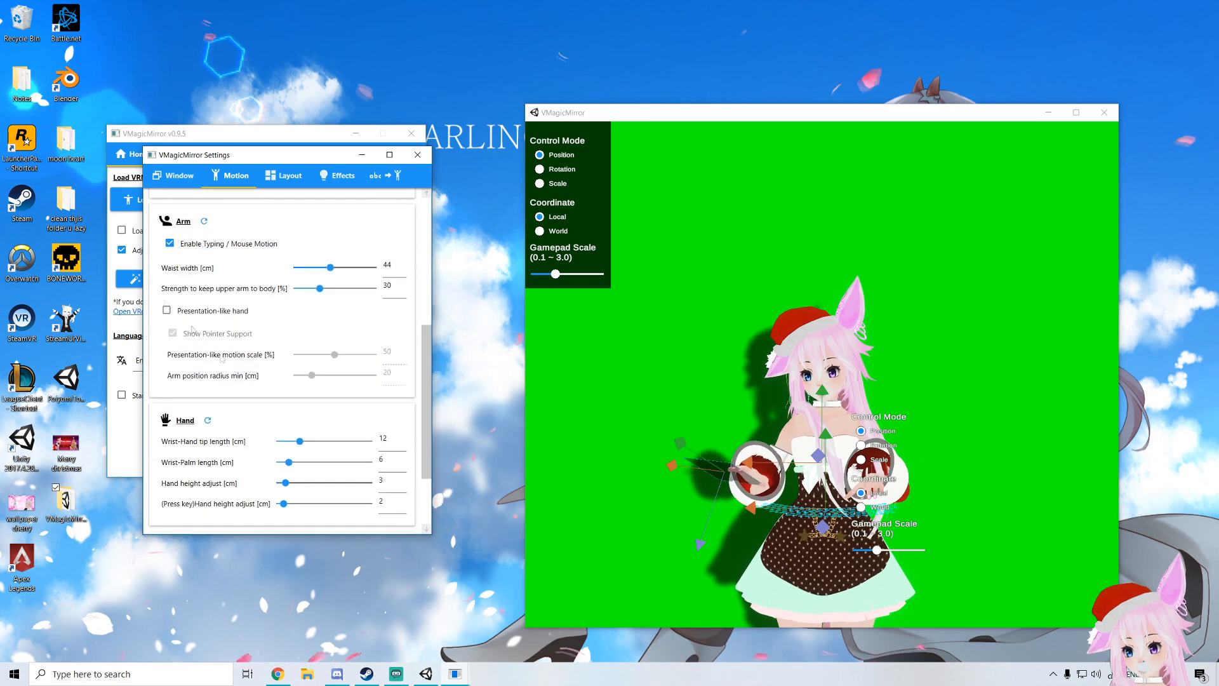
{"action": "scroll", "coordinate": [279, 457], "scroll_direction": "down", "scroll_amount": 1}
{"action": "left_click_drag", "start_coordinate": [292, 434], "coordinate": [316, 433]}
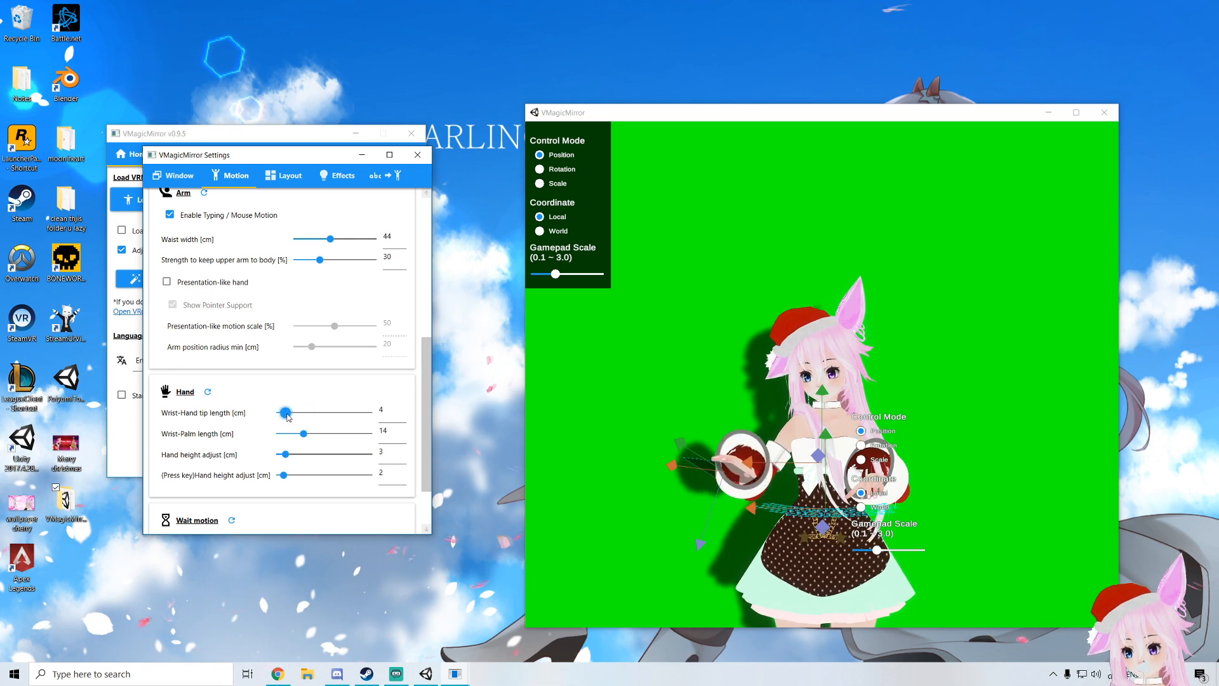
Reset the Hand settings to their defaults and confirm
{"action": "scroll", "coordinate": [293, 414], "scroll_direction": "down", "scroll_amount": 1}
{"action": "left_click", "coordinate": [207, 363]}
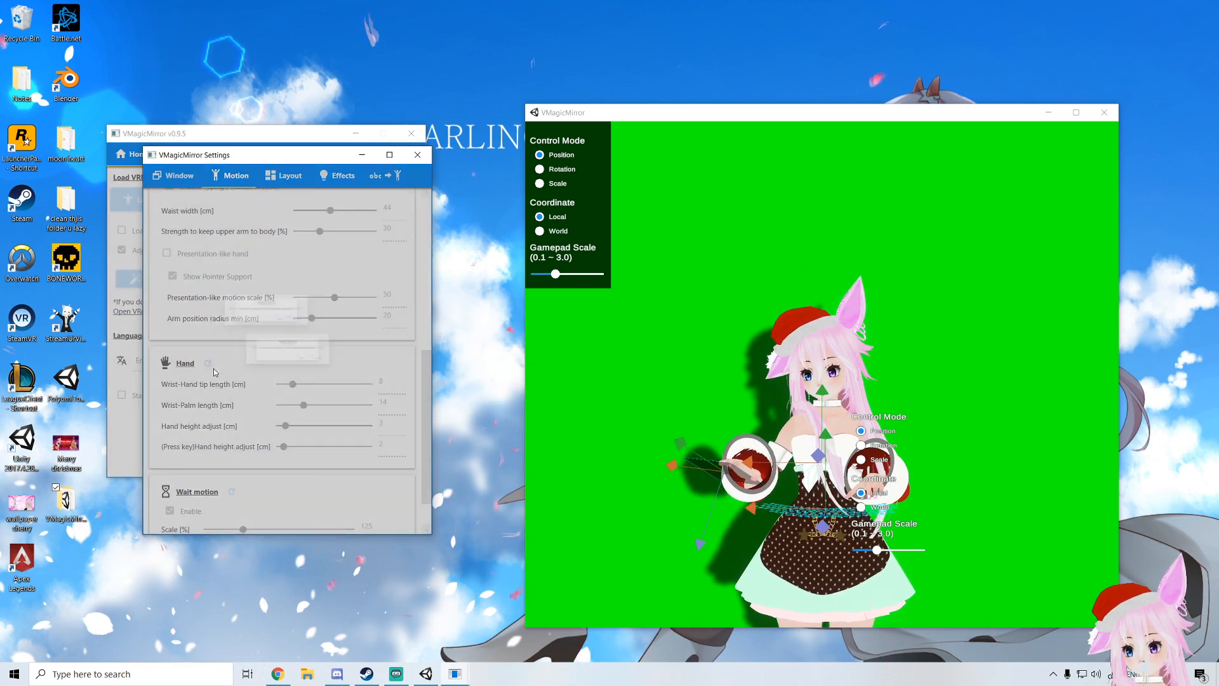
{"action": "left_click", "coordinate": [320, 371]}
Try raising the Wait motion Scale to 499 %, then reset the Wait motion settings
{"action": "scroll", "coordinate": [295, 434], "scroll_direction": "down", "scroll_amount": 2}
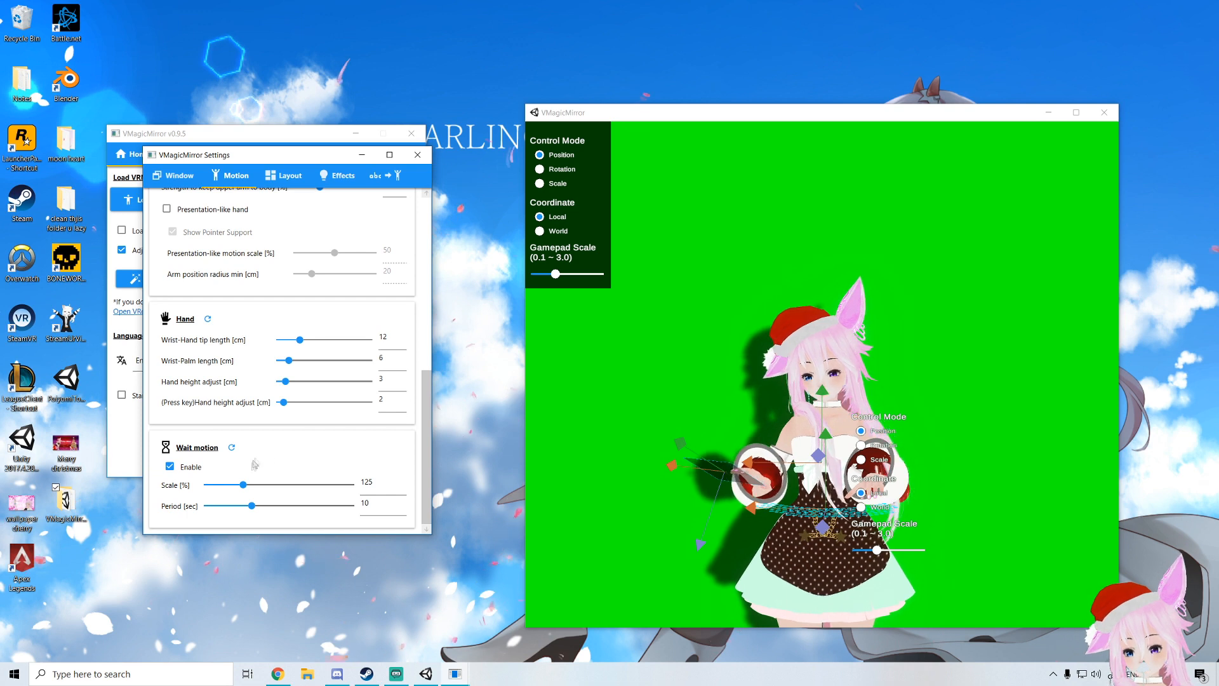
{"action": "left_click_drag", "start_coordinate": [242, 487], "coordinate": [353, 485]}
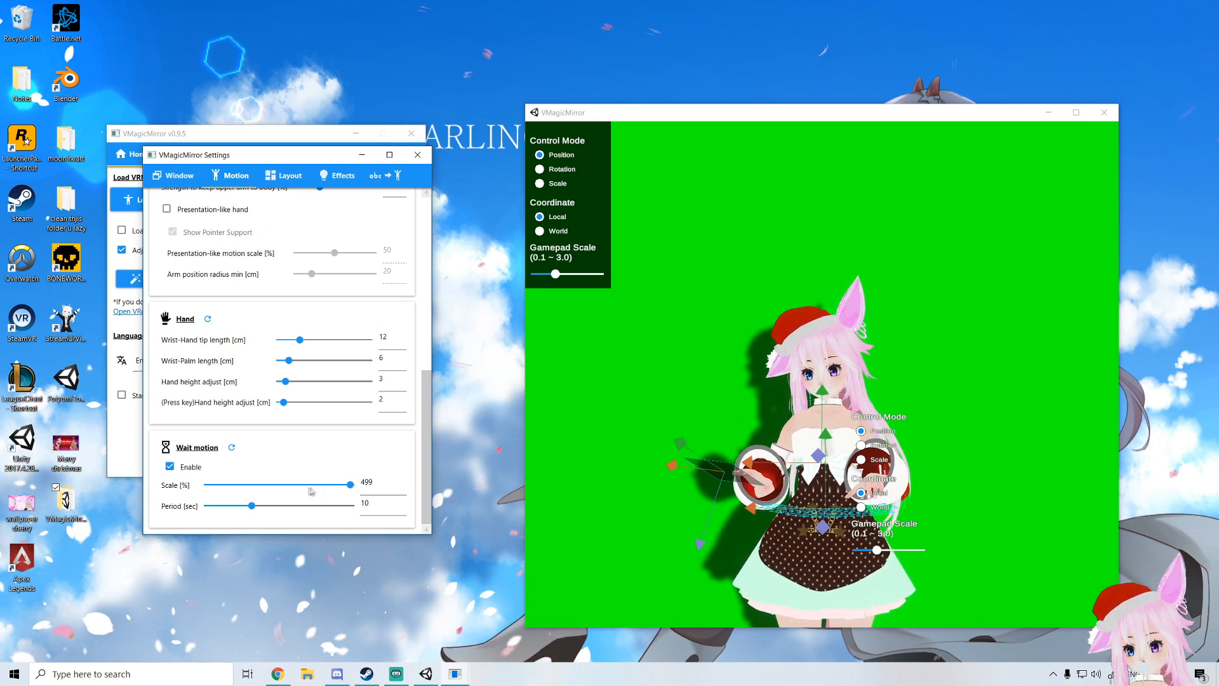
{"action": "left_click", "coordinate": [232, 447]}
{"action": "left_click", "coordinate": [306, 331]}
{"action": "left_click", "coordinate": [306, 331]}
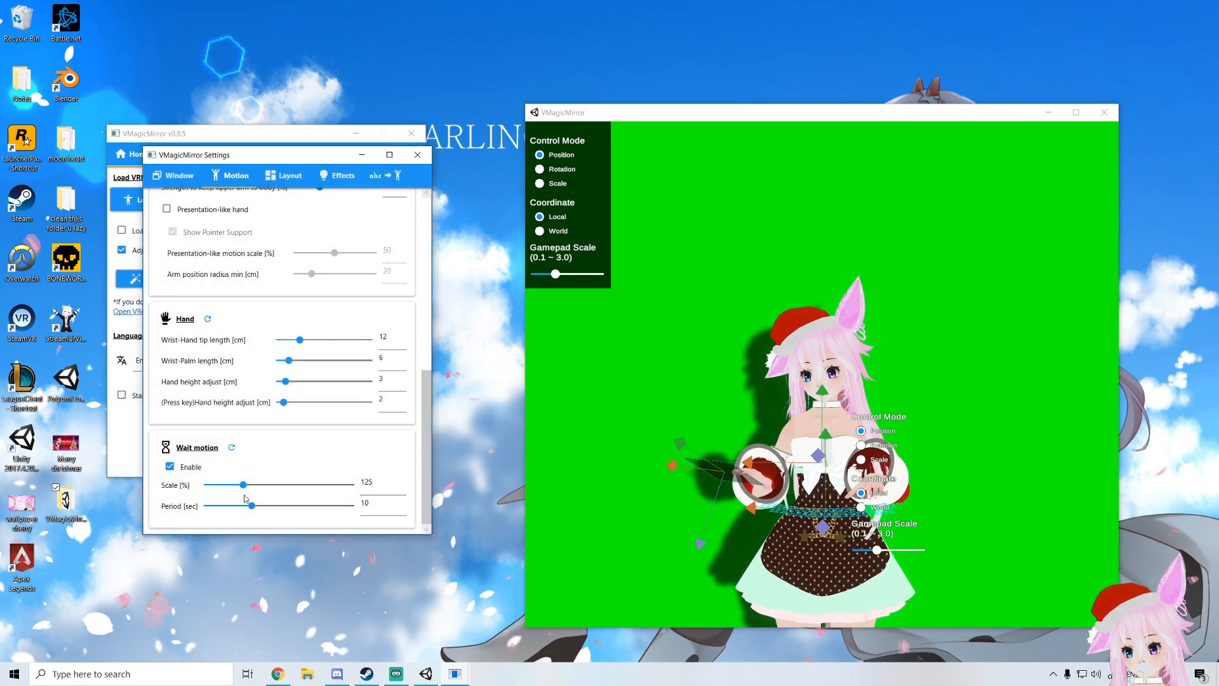
Try setting the Wait motion Scale to 321 % and Period to 17 sec, then reset the Wait motion settings and confirm
{"action": "left_click_drag", "start_coordinate": [256, 510], "coordinate": [289, 511]}
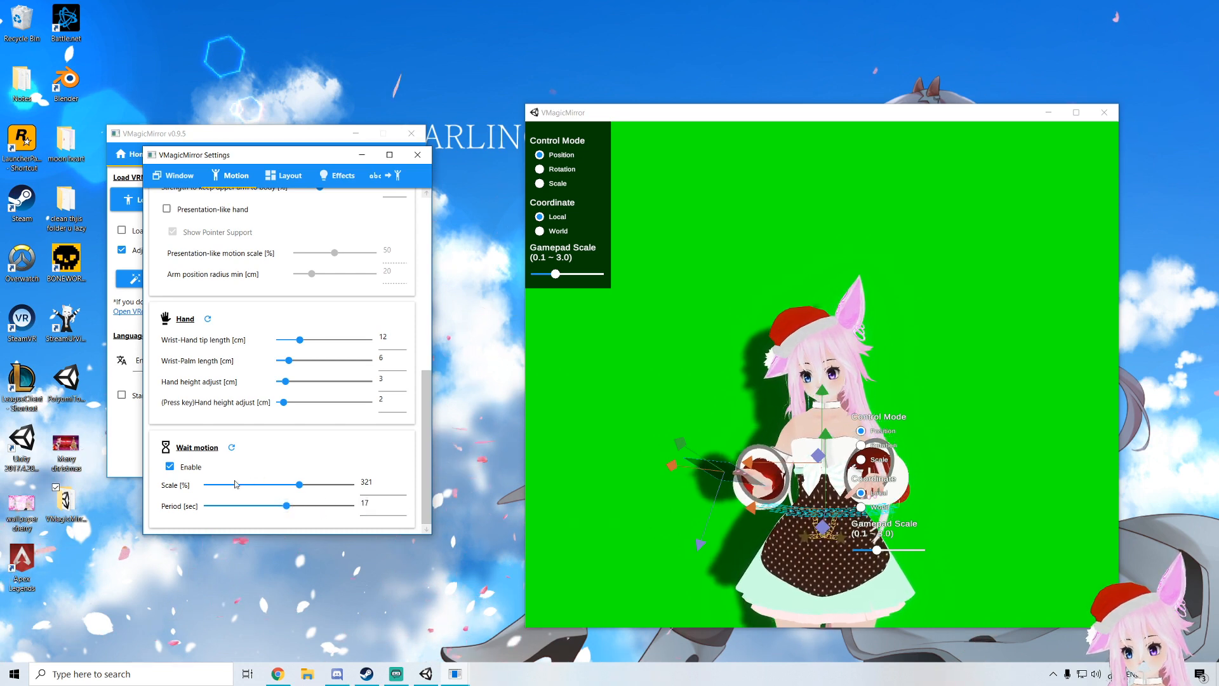
{"action": "left_click", "coordinate": [232, 447]}
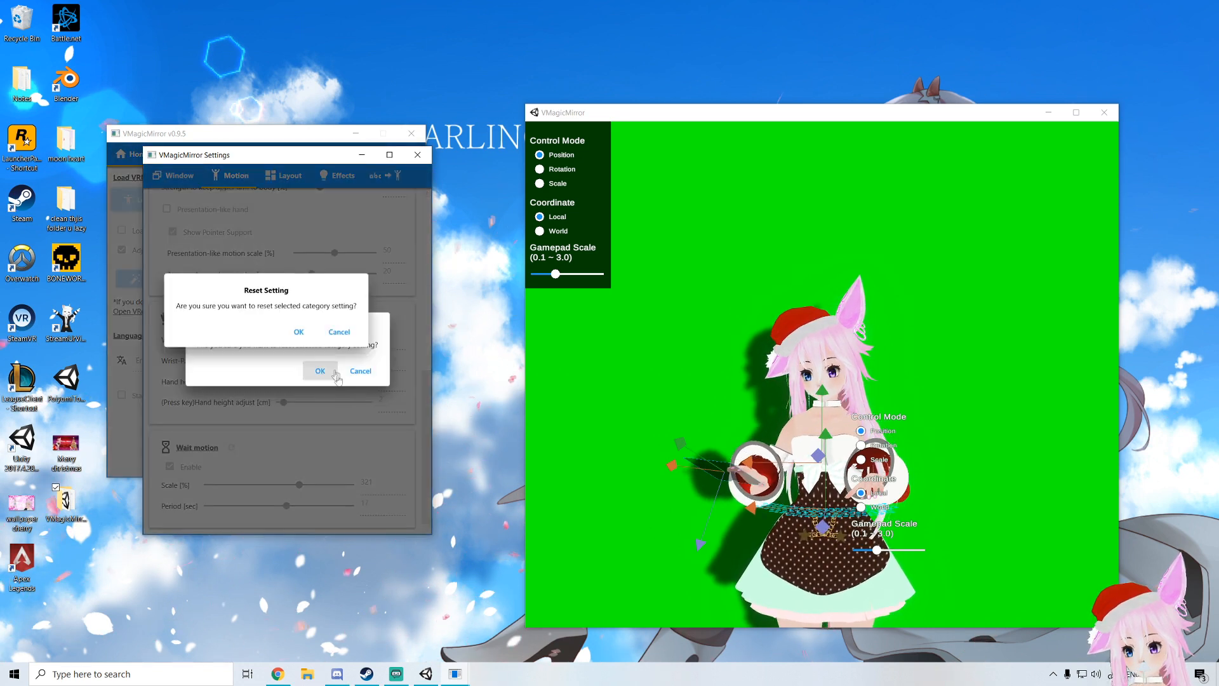
{"action": "left_click", "coordinate": [311, 330]}
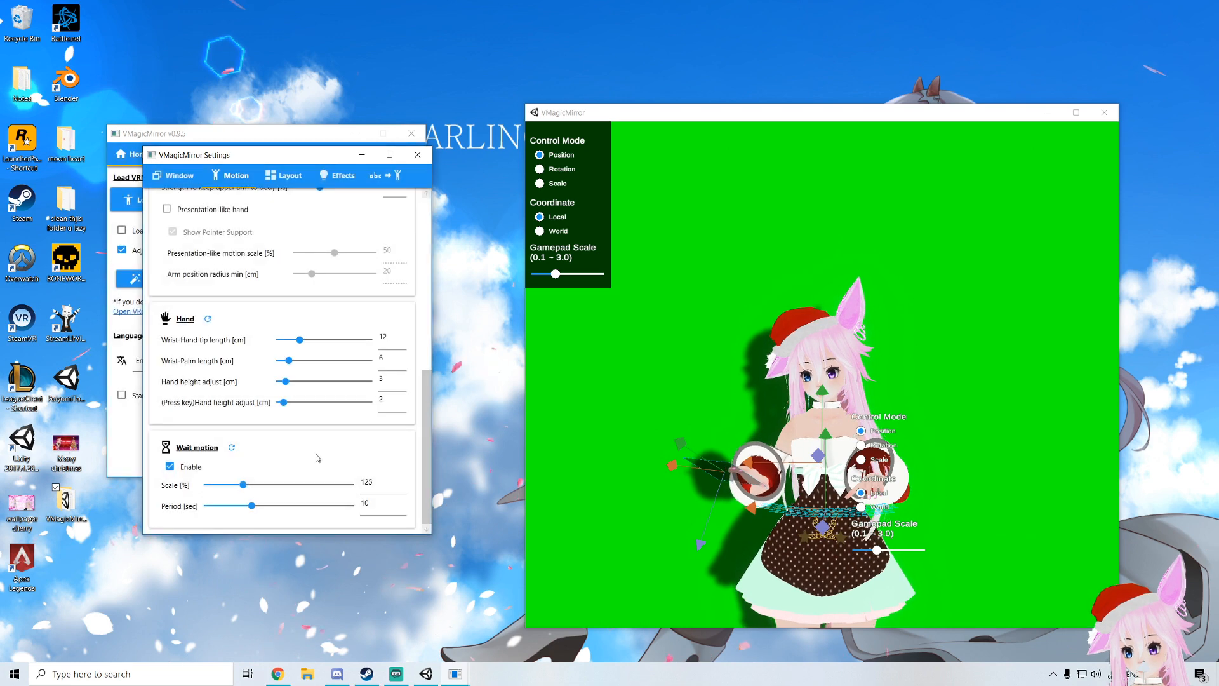
Set the camera FOV in the Layout settings to 46 degrees
{"action": "left_click", "coordinate": [291, 178]}
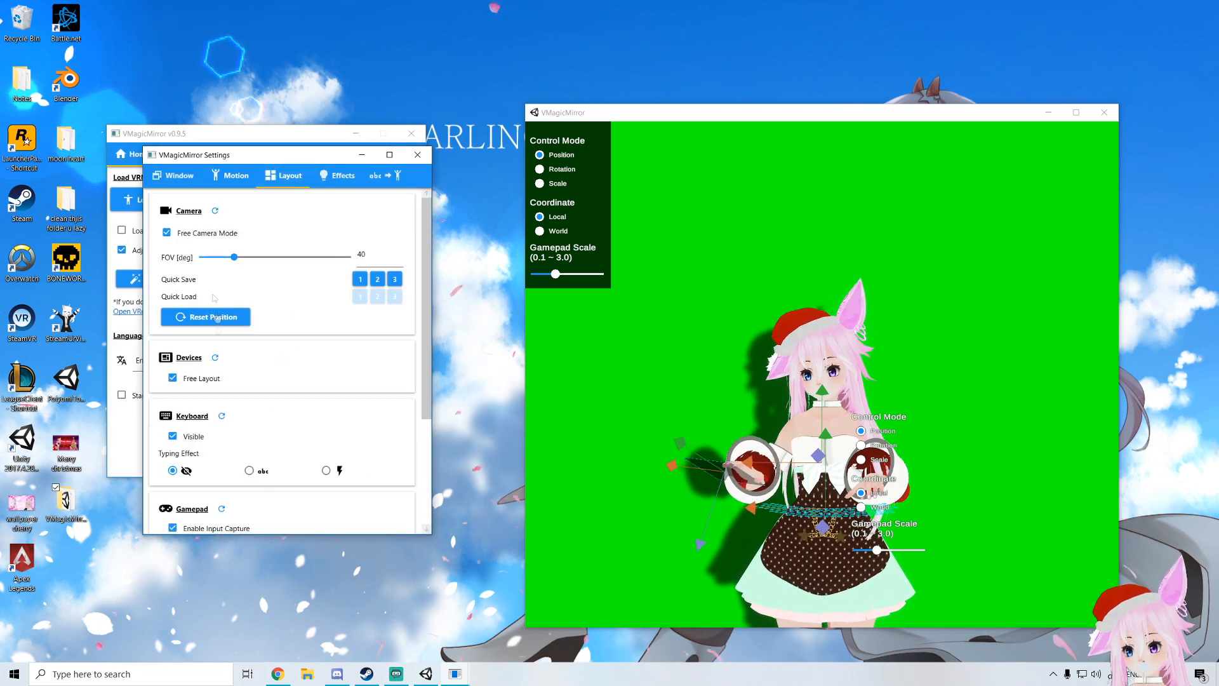
{"action": "mouse_move", "coordinate": [261, 272]}
{"action": "left_mouse_down"}
{"action": "mouse_move", "coordinate": [227, 271]}
{"action": "mouse_move", "coordinate": [239, 272]}
{"action": "left_mouse_up"}
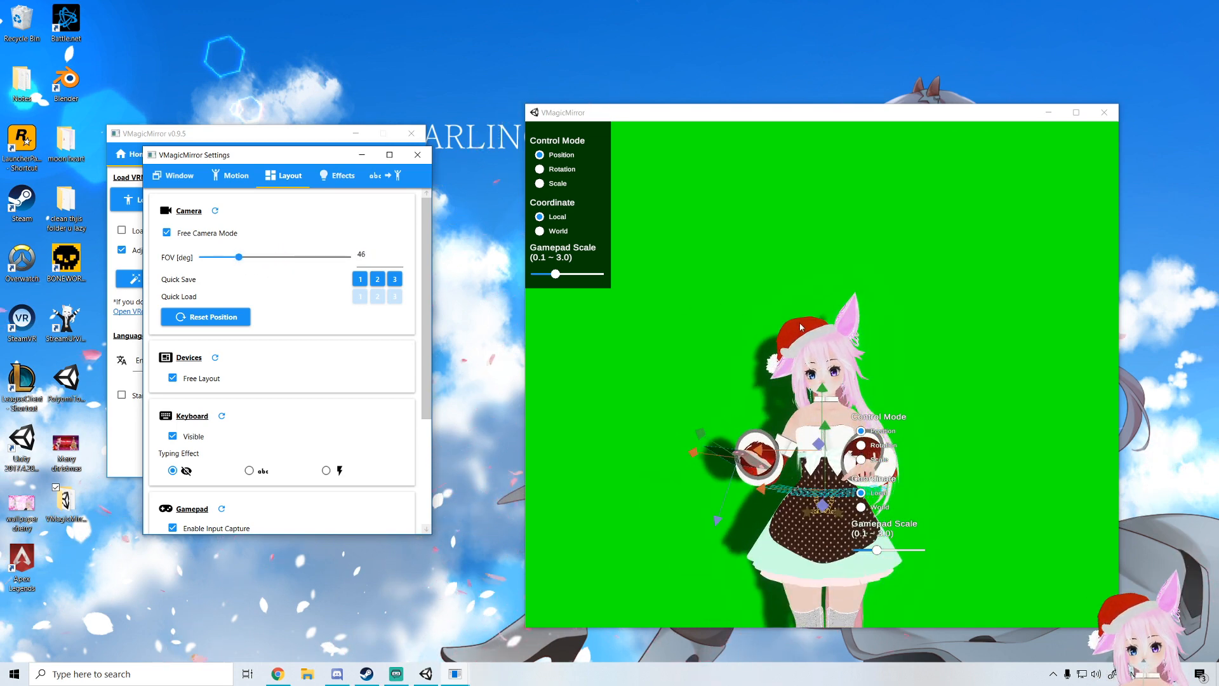
Review the Layout device, keyboard and gamepad options and the Effects light, shadow, bloom and wind settings
{"action": "scroll", "coordinate": [289, 349], "scroll_direction": "down", "scroll_amount": 5}
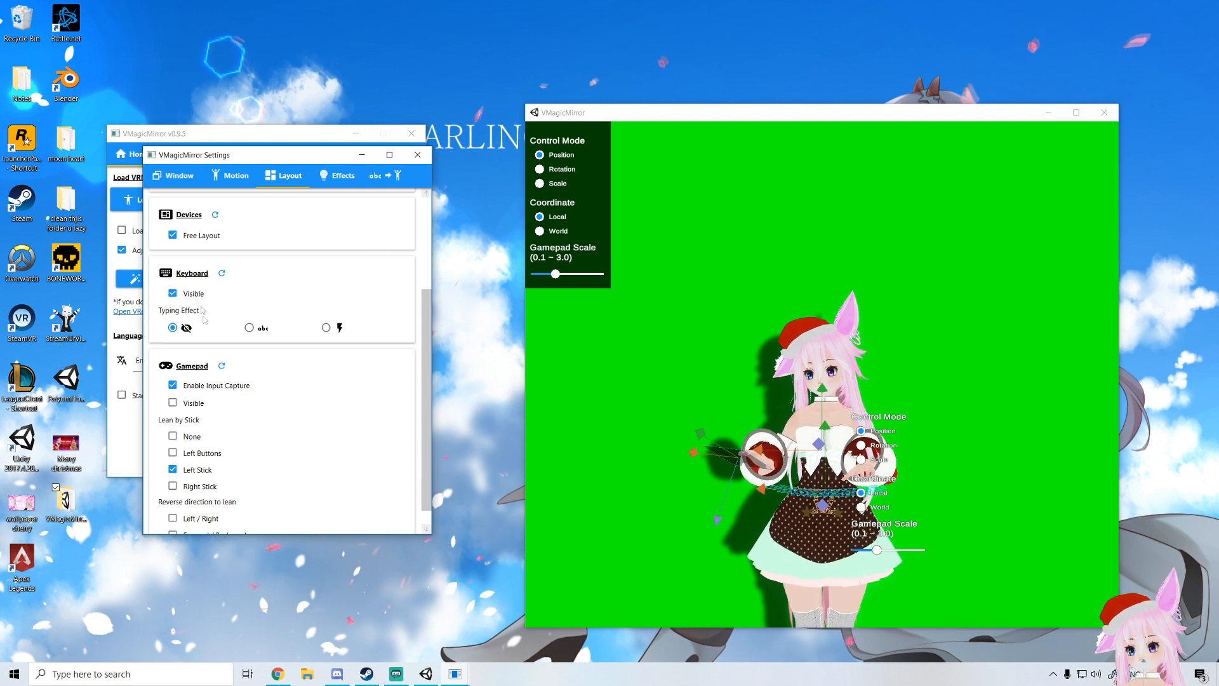
{"action": "scroll", "coordinate": [196, 300], "scroll_direction": "down", "scroll_amount": 1}
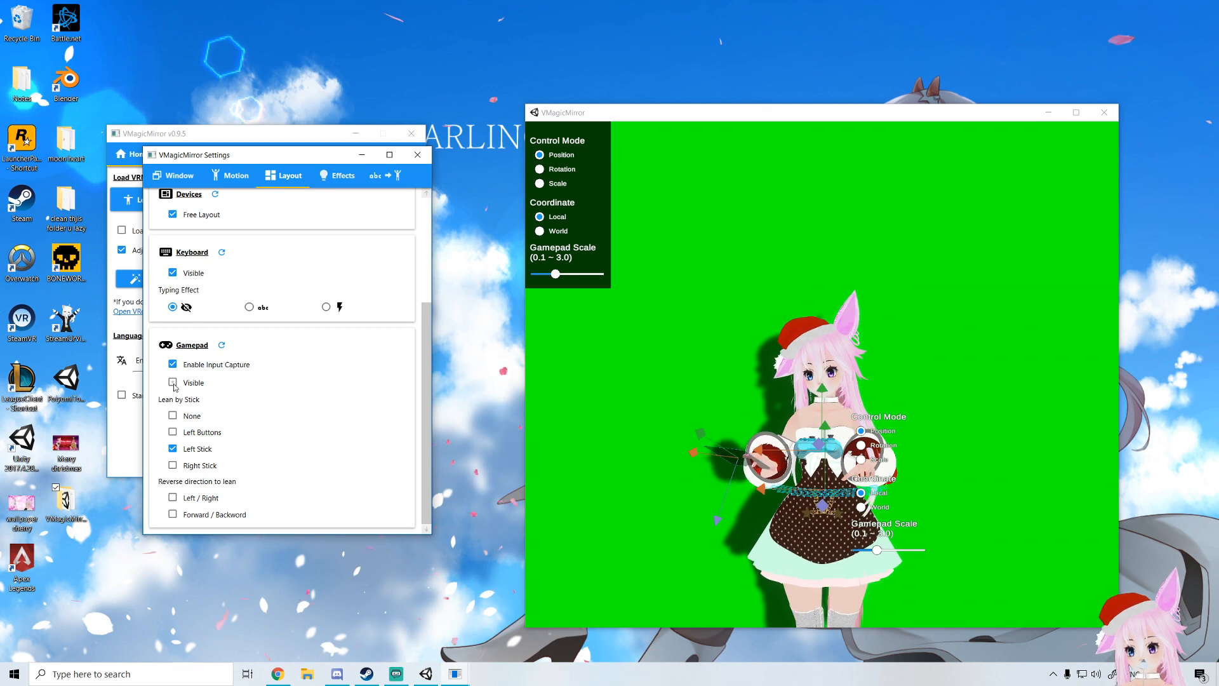
{"action": "scroll", "coordinate": [227, 444], "scroll_direction": "up", "scroll_amount": 5}
{"action": "left_click", "coordinate": [336, 178]}
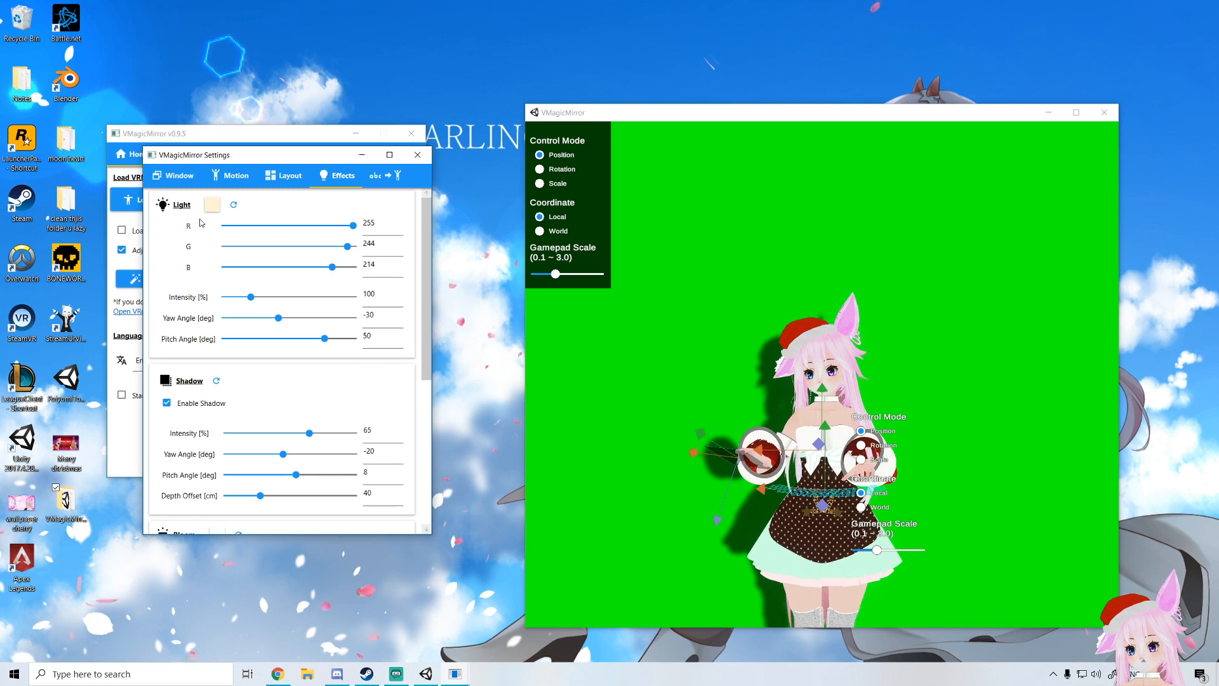
{"action": "left_click_drag", "start_coordinate": [245, 226], "coordinate": [355, 230]}
{"action": "scroll", "coordinate": [275, 246], "scroll_direction": "down", "scroll_amount": 5}
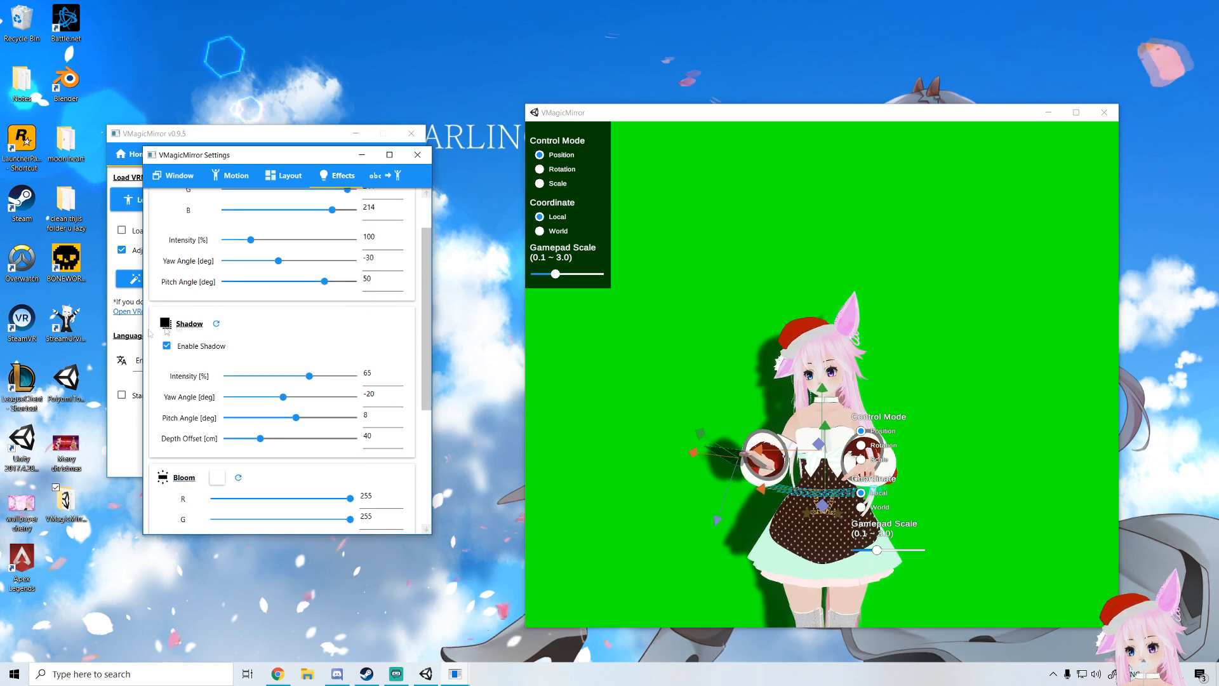
{"action": "scroll", "coordinate": [334, 346], "scroll_direction": "down", "scroll_amount": 3}
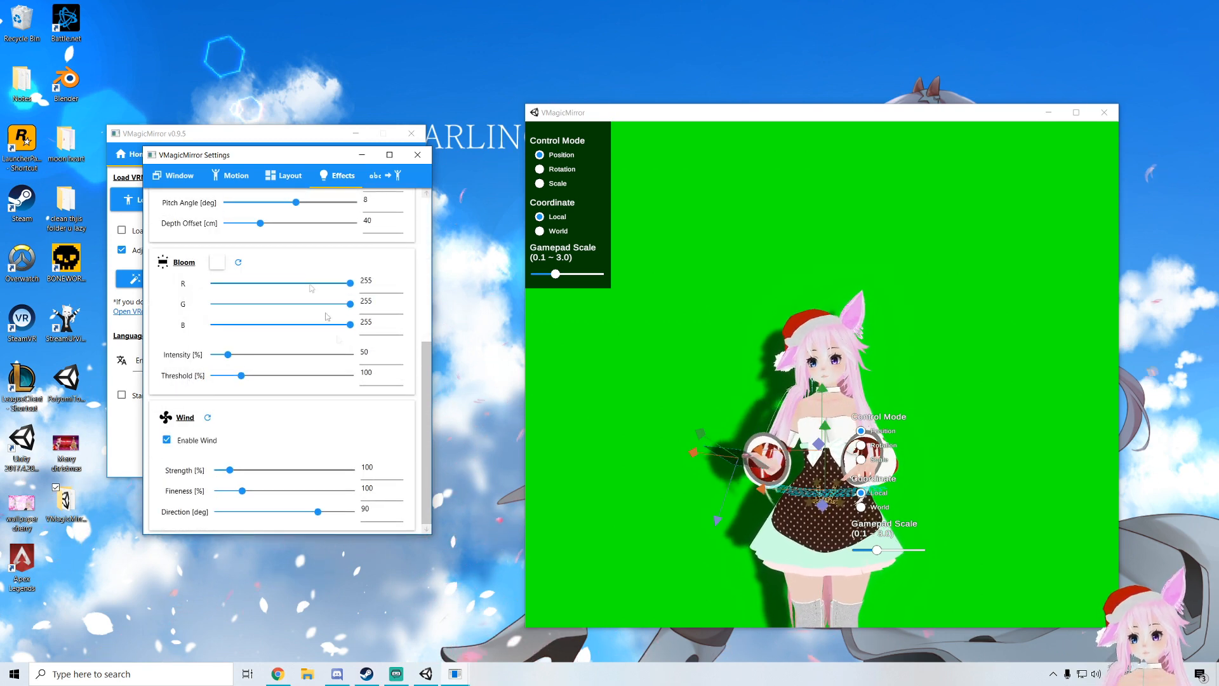
Assign the Keyboard (Num0 - Num8) device to the Word to Motion function
{"action": "left_click", "coordinate": [385, 175]}
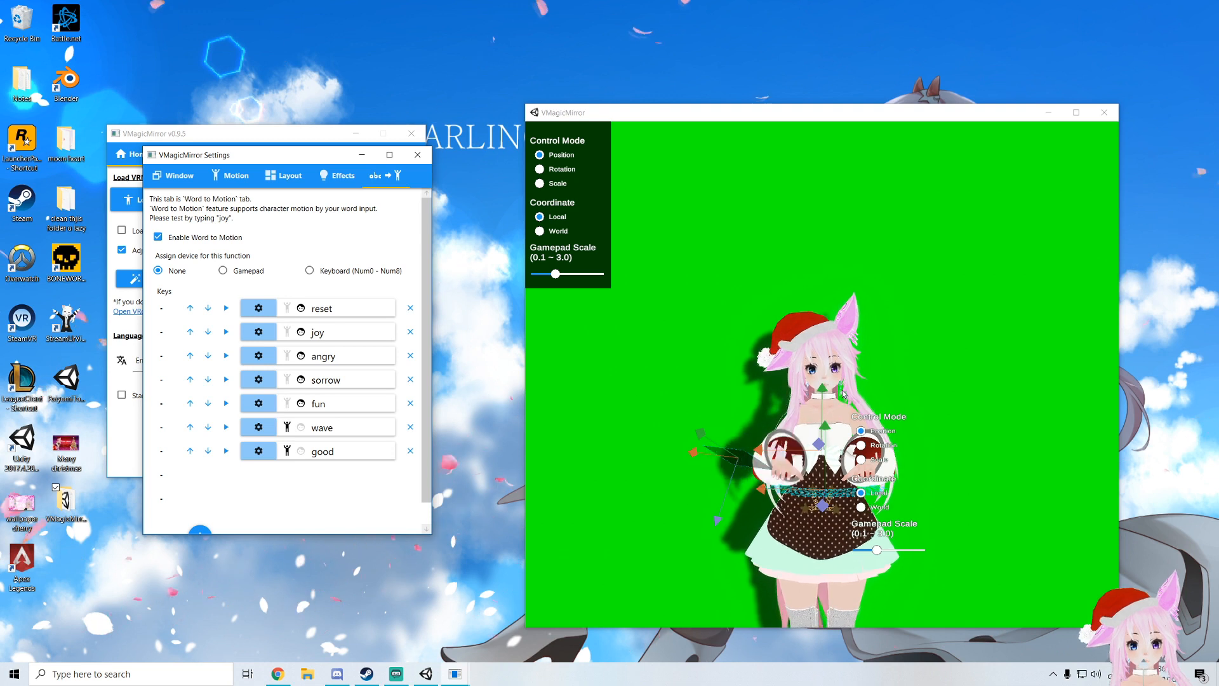
{"action": "left_click", "coordinate": [309, 271]}
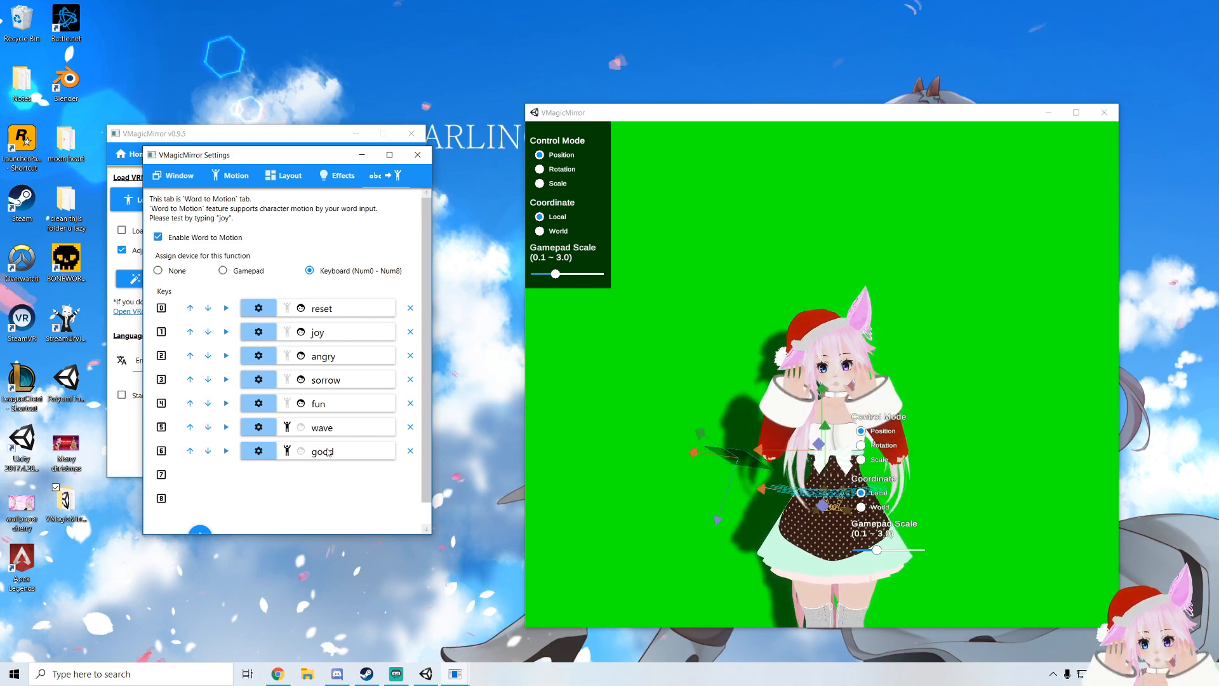
Edit the wave entry to enable Face Expression with Joy at 100, save it, and preview the wave motion
{"action": "left_click", "coordinate": [258, 427]}
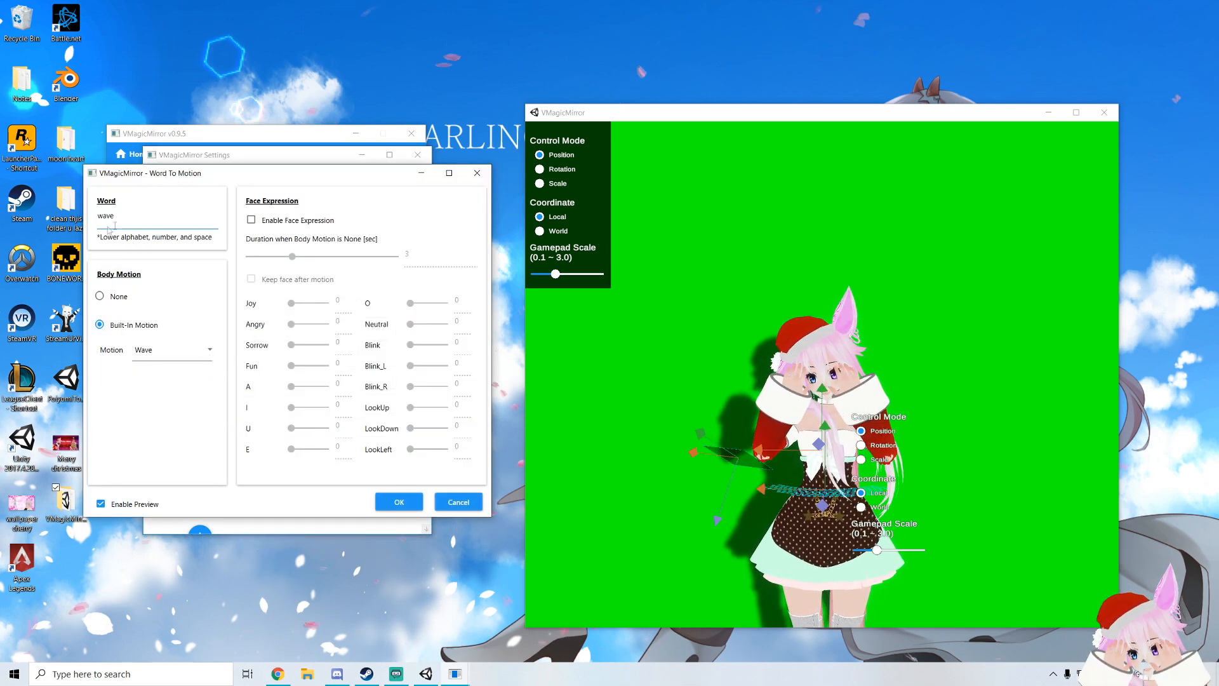
{"action": "left_click", "coordinate": [257, 221]}
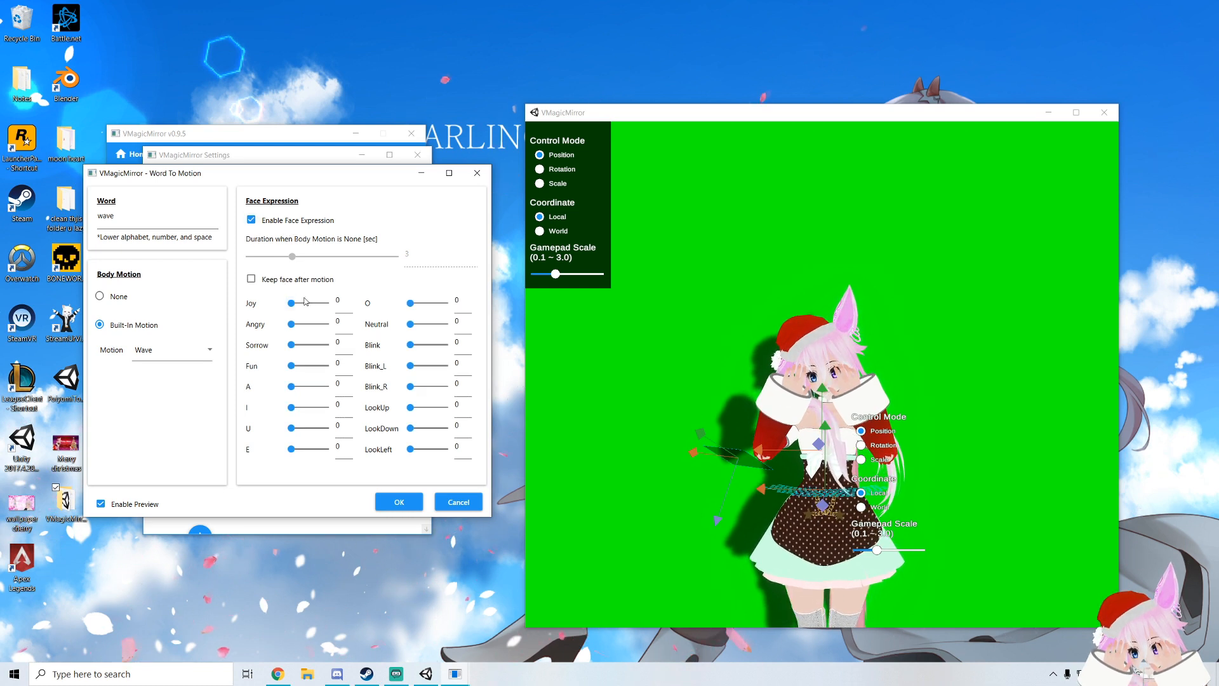
{"action": "left_click_drag", "start_coordinate": [295, 303], "coordinate": [326, 303]}
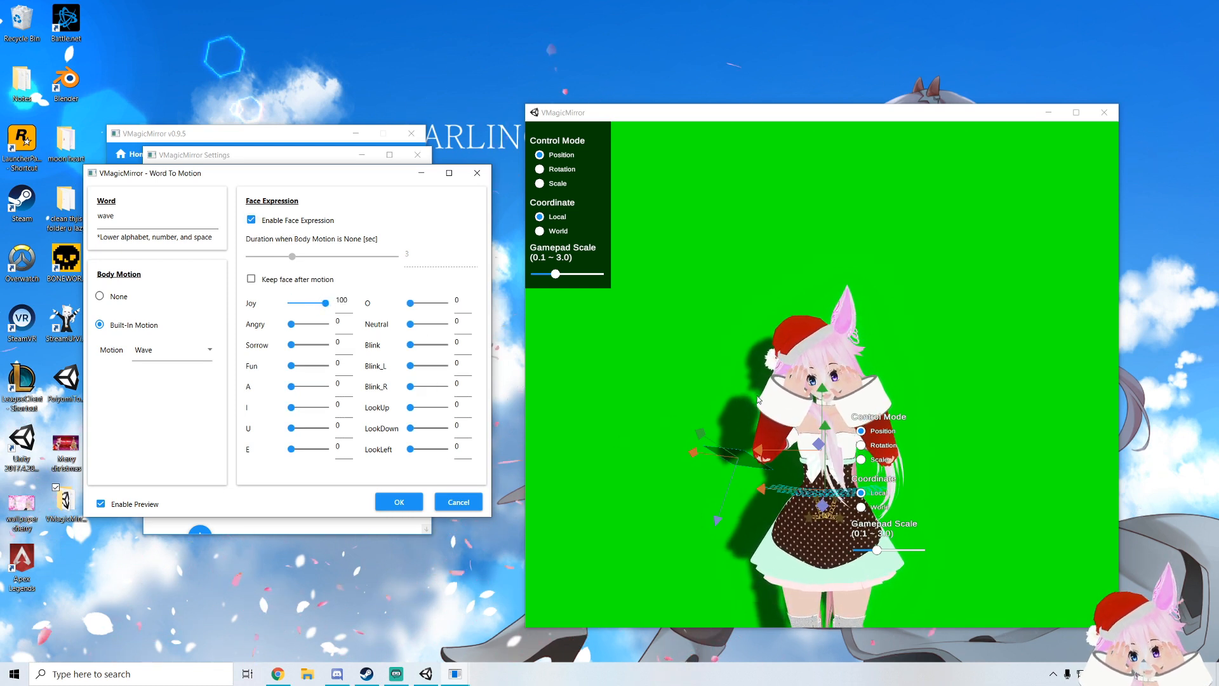
{"action": "left_click", "coordinate": [399, 502]}
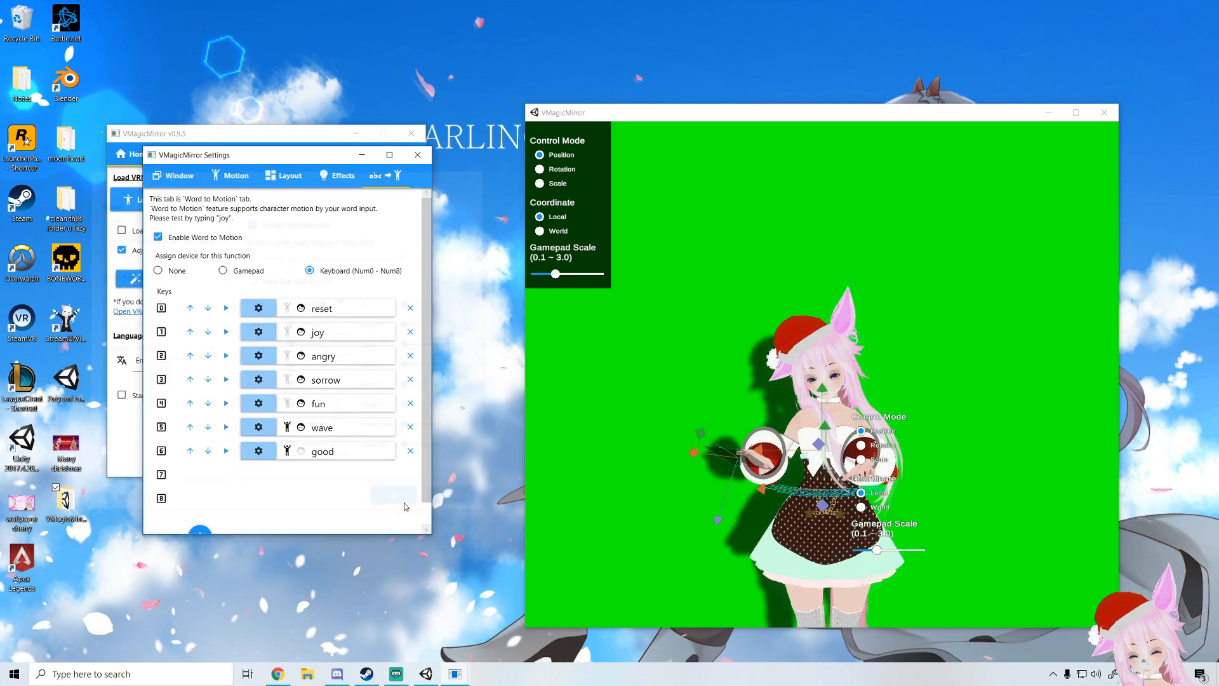
{"action": "left_click", "coordinate": [226, 427]}
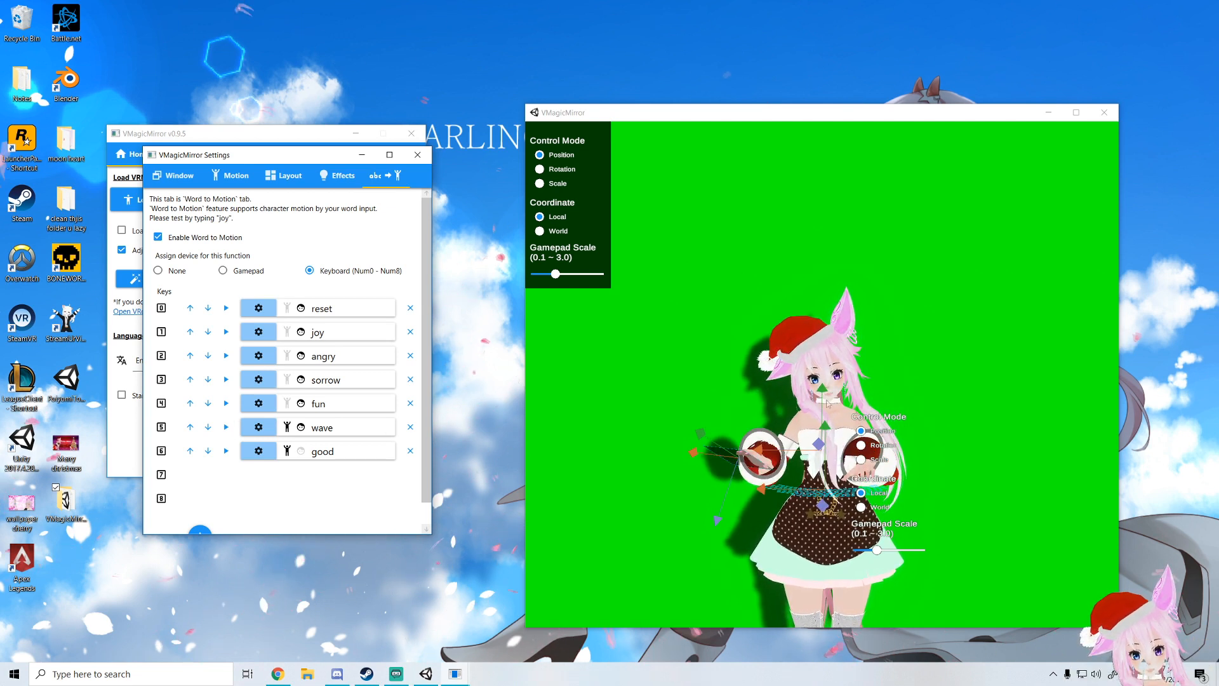
Close the settings window and enable loading the current VRM on next startup
{"action": "left_click_drag", "start_coordinate": [254, 158], "coordinate": [280, 201]}
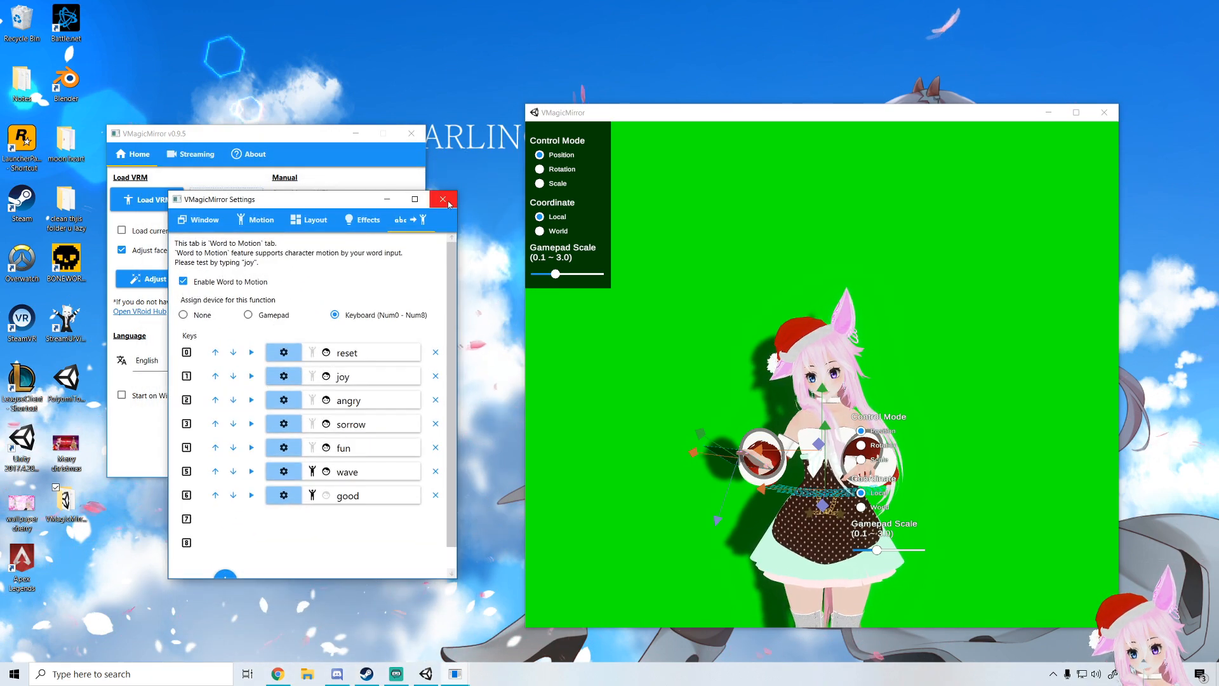
{"action": "left_click", "coordinate": [444, 200]}
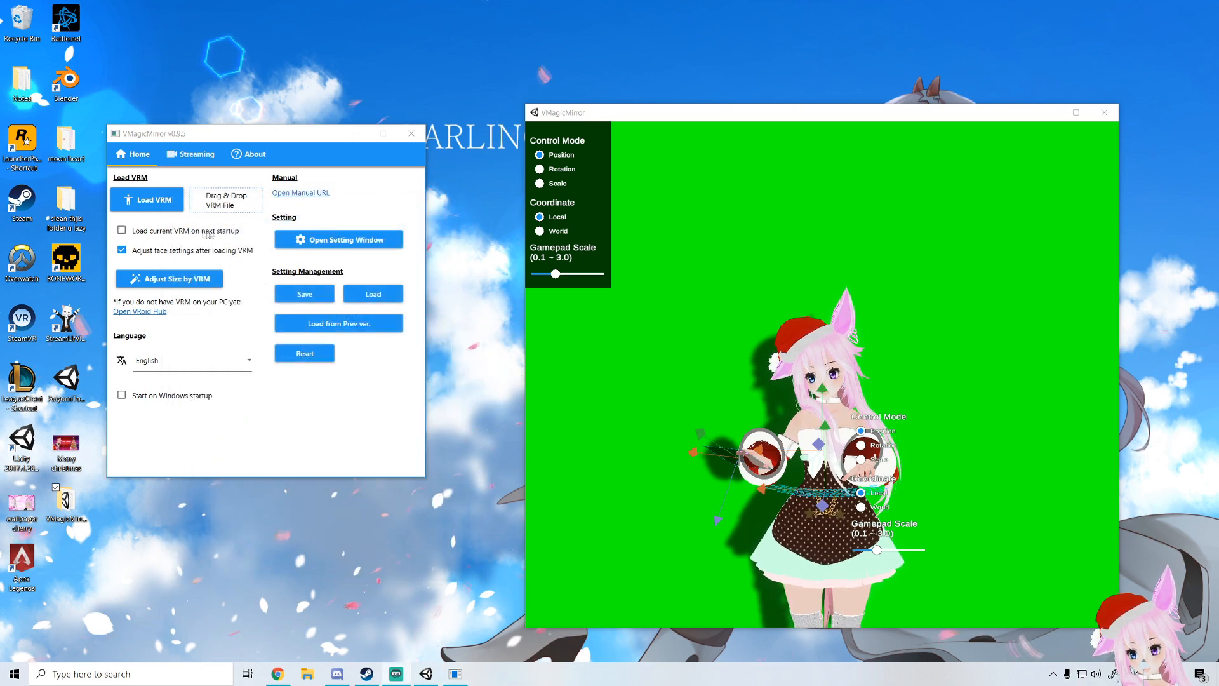
{"action": "left_click", "coordinate": [123, 232]}
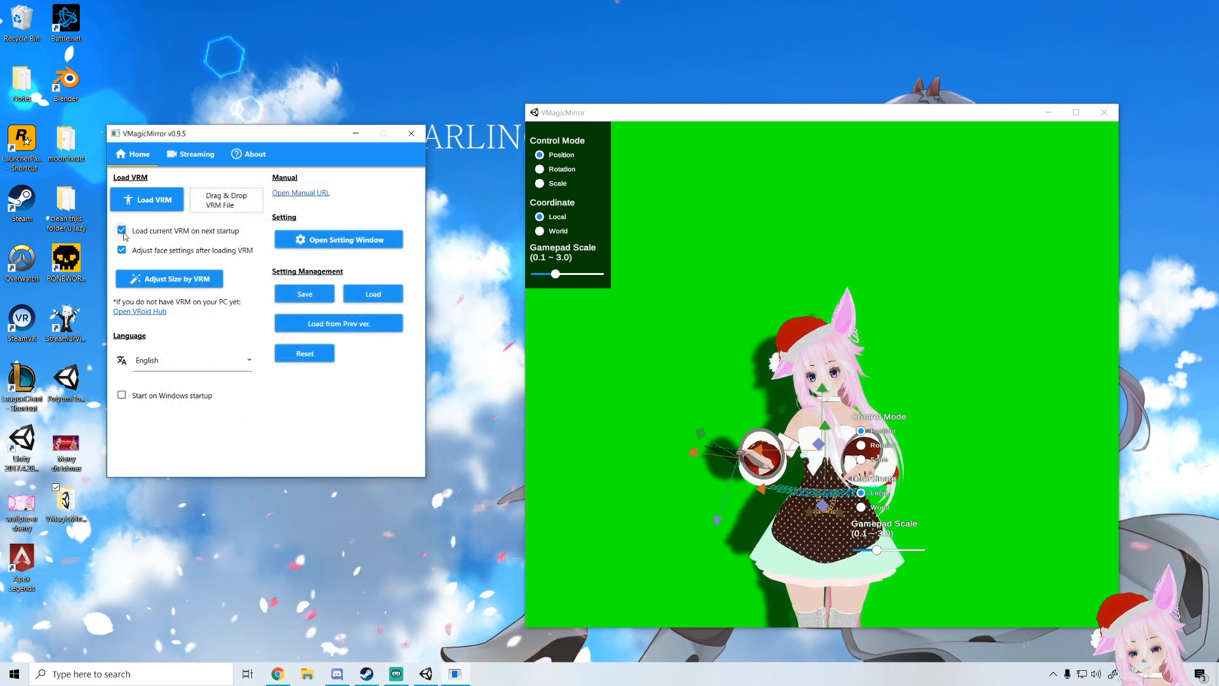